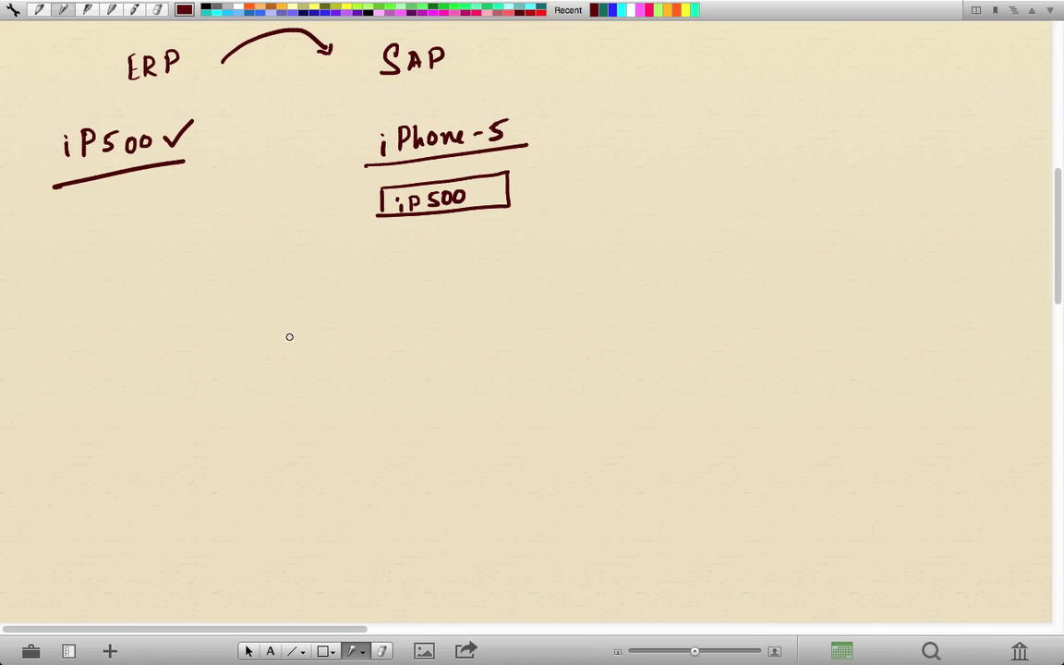
Handwrite "Coke" and "Gallons" below the existing notes, underline both, and draw an arrow from Gallons to Coke
mouse_move(274, 321)
mouse_down()
mouse_move(274, 352)
mouse_move(289, 332)
mouse_move(296, 351)
mouse_up()
mouse_move(307, 328)
mouse_down()
mouse_move(309, 351)
mouse_move(319, 349)
mouse_up()
mouse_move(245, 371)
mouse_down()
mouse_move(331, 361)
mouse_move(412, 311)
mouse_move(349, 337)
mouse_up()
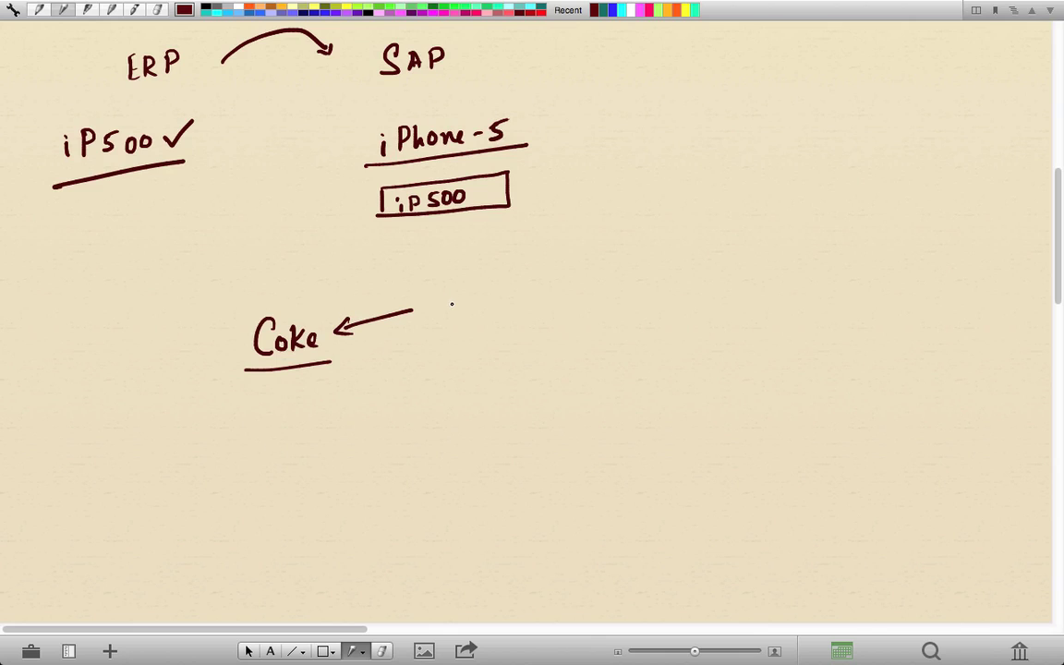
mouse_move(460, 281)
mouse_down()
mouse_move(455, 325)
mouse_move(510, 299)
mouse_up()
mouse_move(517, 314)
mouse_down()
mouse_move(527, 315)
mouse_move(524, 303)
mouse_up()
drag(421, 337, 554, 303)
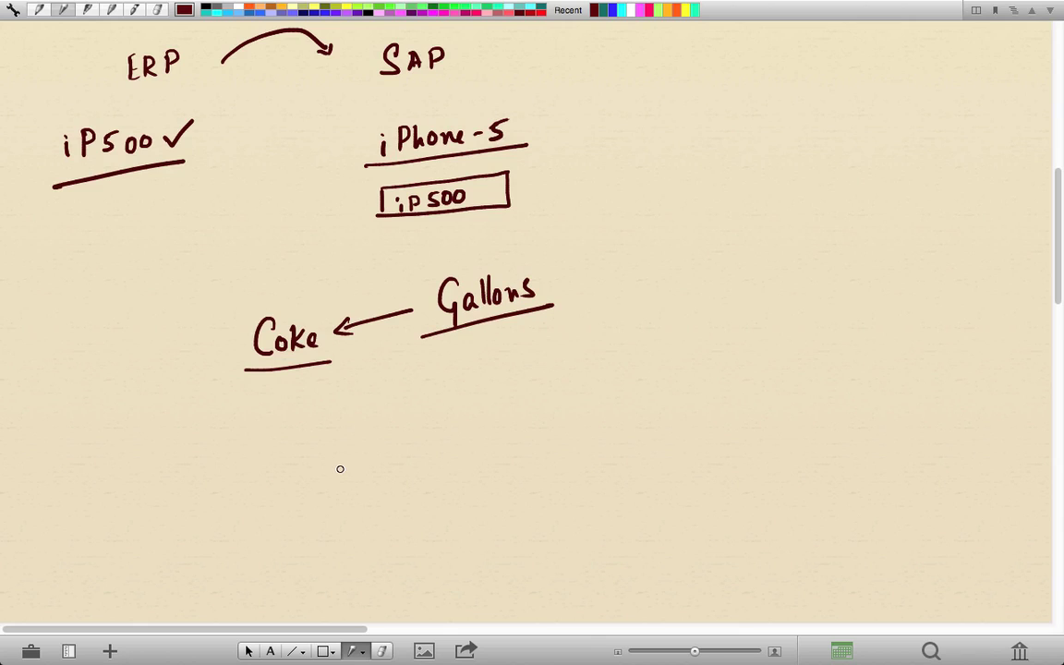
Draw two branch arrows down from Coke and handwrite "Cans" and "6 pack" beneath them
mouse_move(269, 397)
mouse_down()
mouse_move(136, 431)
mouse_move(140, 461)
mouse_up()
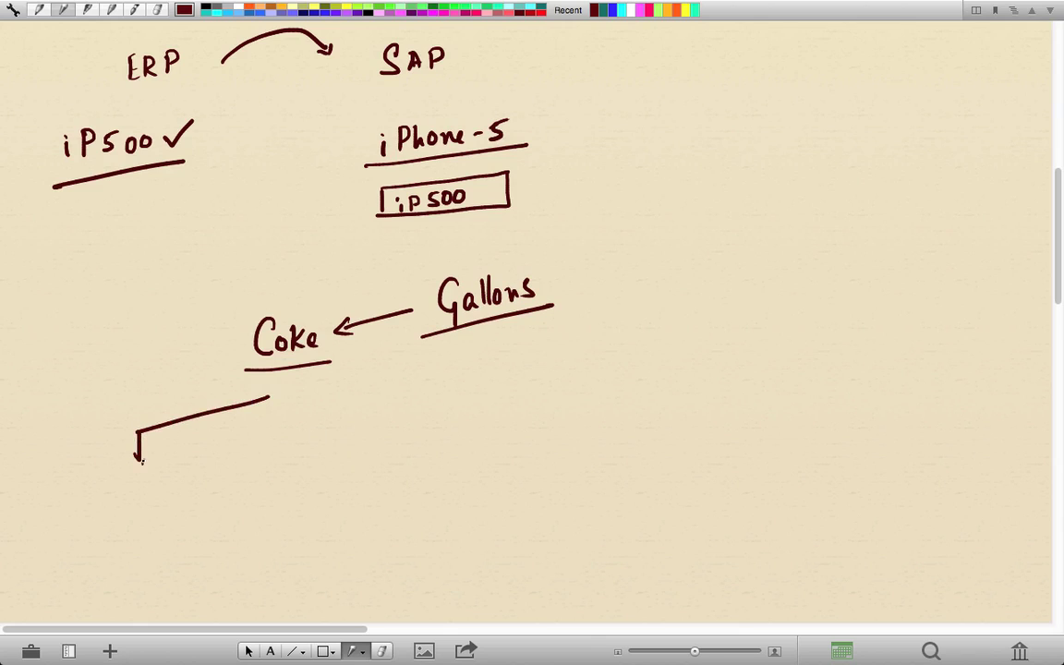
mouse_move(273, 396)
mouse_down()
mouse_move(214, 432)
mouse_move(215, 462)
mouse_up()
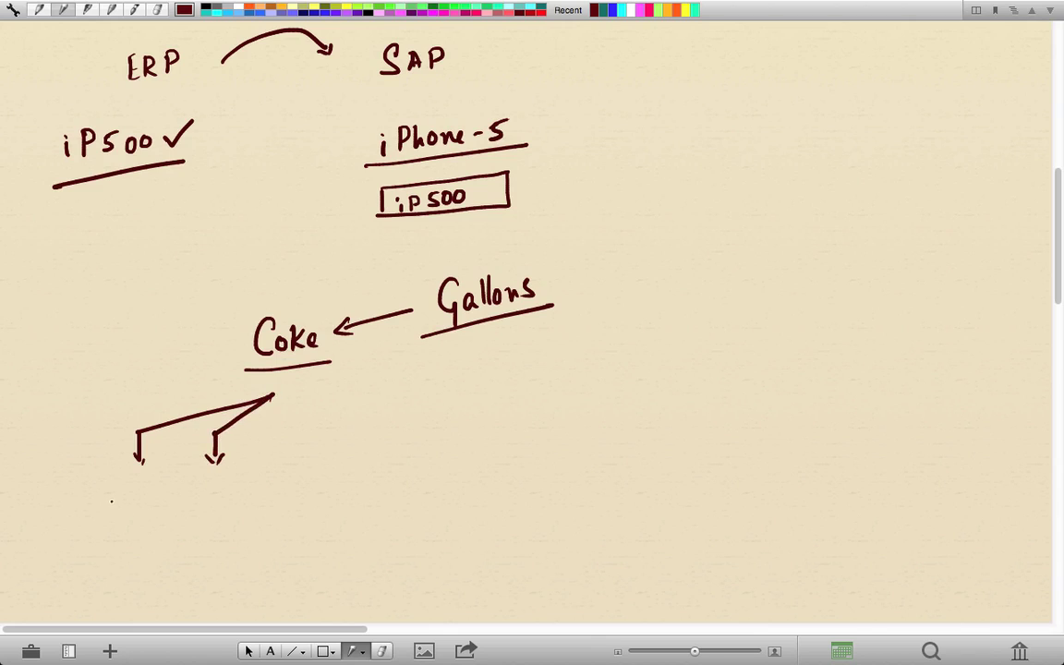
mouse_move(108, 481)
mouse_down()
mouse_move(109, 509)
mouse_move(137, 505)
mouse_up()
drag(144, 490, 138, 506)
mouse_move(210, 475)
mouse_down()
mouse_move(203, 499)
mouse_move(225, 517)
mouse_up()
drag(225, 479, 243, 497)
mouse_move(255, 481)
mouse_down()
mouse_move(248, 497)
mouse_move(261, 498)
mouse_up()
drag(270, 476, 270, 499)
Draw a third branch arrow from Coke and handwrite "Fridge Pack" beneath it
mouse_move(277, 395)
mouse_down()
mouse_move(360, 421)
mouse_move(351, 497)
mouse_move(364, 469)
mouse_up()
drag(368, 484, 370, 492)
mouse_move(380, 481)
mouse_down()
mouse_move(381, 493)
mouse_move(393, 490)
mouse_up()
mouse_move(399, 480)
mouse_down()
mouse_move(391, 494)
mouse_move(409, 487)
mouse_up()
mouse_move(366, 507)
mouse_down()
mouse_move(366, 529)
mouse_move(368, 519)
mouse_up()
drag(385, 514, 389, 526)
drag(399, 514, 394, 527)
mouse_move(406, 499)
mouse_down()
mouse_move(407, 529)
mouse_move(422, 527)
mouse_up()
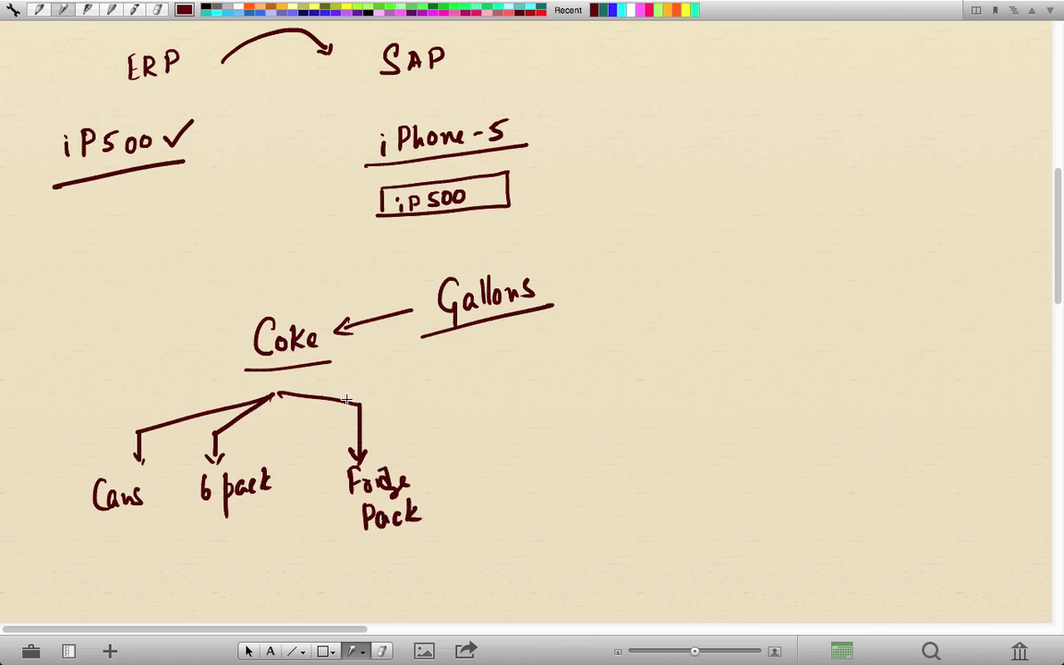
Add a fourth branch labelled "1.5 Gallons" and bracket all four package types with the label "Sales units"
mouse_move(277, 392)
mouse_down()
mouse_move(494, 390)
mouse_move(515, 449)
mouse_up()
drag(505, 436, 527, 437)
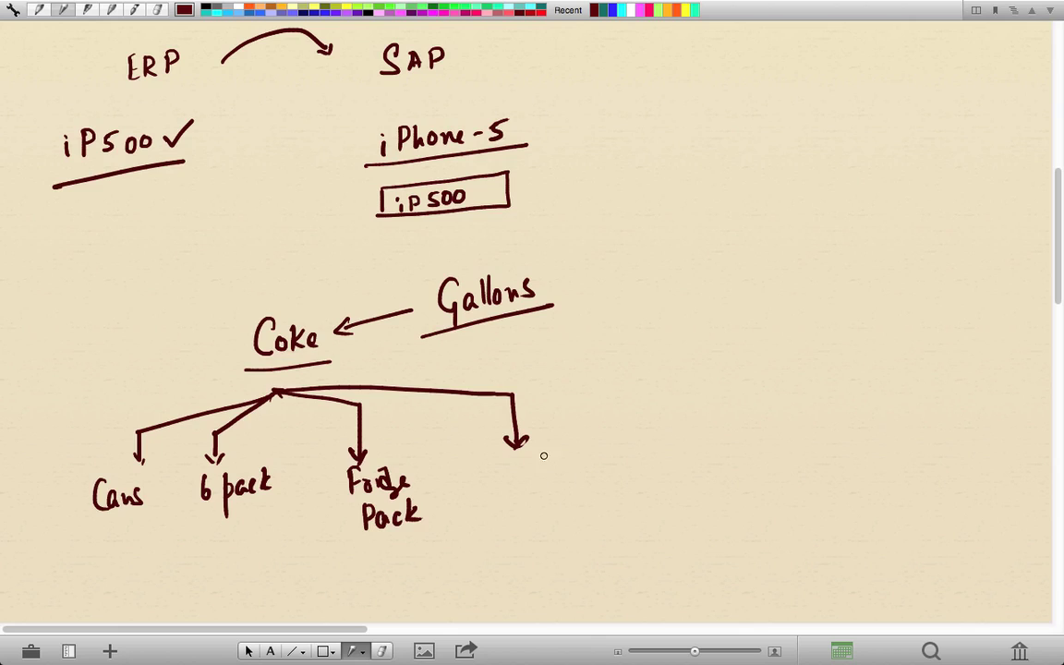
mouse_move(496, 476)
mouse_down()
mouse_move(496, 501)
mouse_move(550, 487)
mouse_move(586, 497)
mouse_move(608, 482)
mouse_up()
click(505, 488)
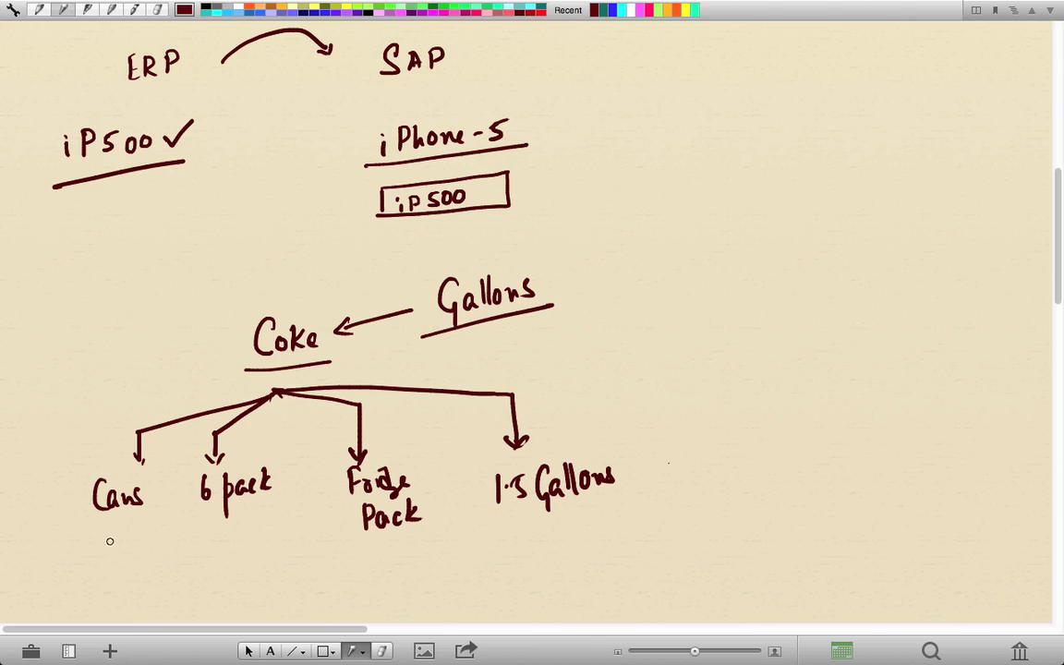
mouse_move(77, 525)
mouse_down()
mouse_move(161, 561)
mouse_move(350, 565)
mouse_move(592, 508)
mouse_up()
mouse_move(434, 567)
mouse_down()
mouse_move(428, 573)
mouse_move(467, 589)
mouse_move(536, 568)
mouse_move(537, 553)
mouse_up()
Draw an arrow pointing to Gallons and handwrite the label for the manufacturing unit beside it
mouse_move(631, 289)
mouse_down()
mouse_move(593, 289)
mouse_move(605, 297)
mouse_up()
mouse_move(645, 269)
mouse_down()
mouse_move(644, 303)
mouse_move(662, 303)
mouse_up()
mouse_move(646, 288)
mouse_down()
mouse_move(822, 285)
mouse_move(830, 266)
mouse_up()
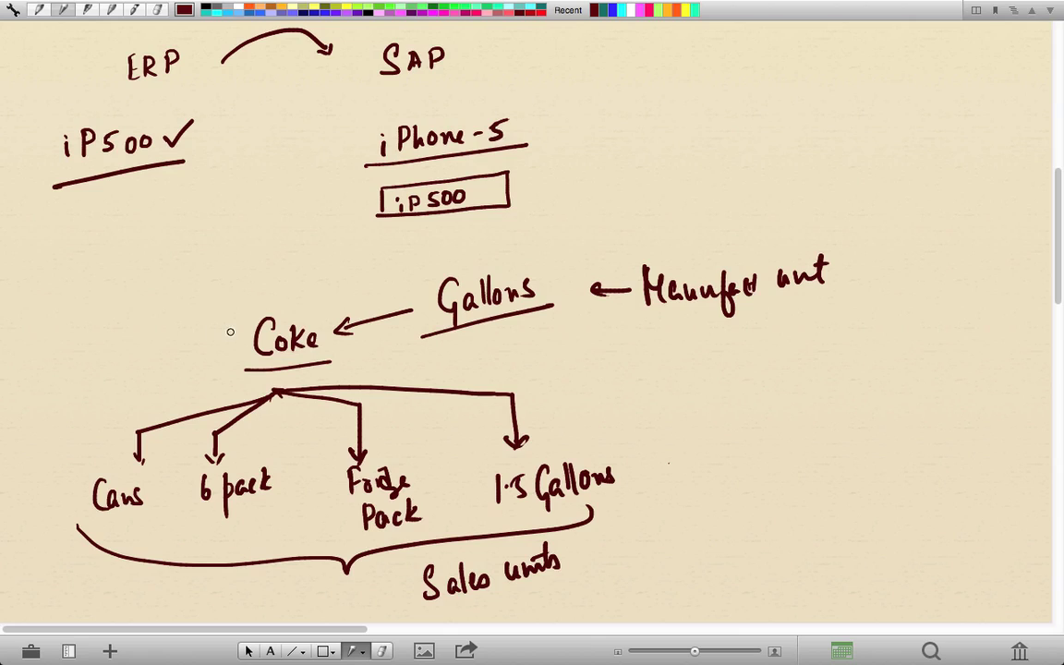
Draw an arrow from Coke to an underlined "Pallets" and mark it with an underlined purchasing label
drag(235, 331, 168, 291)
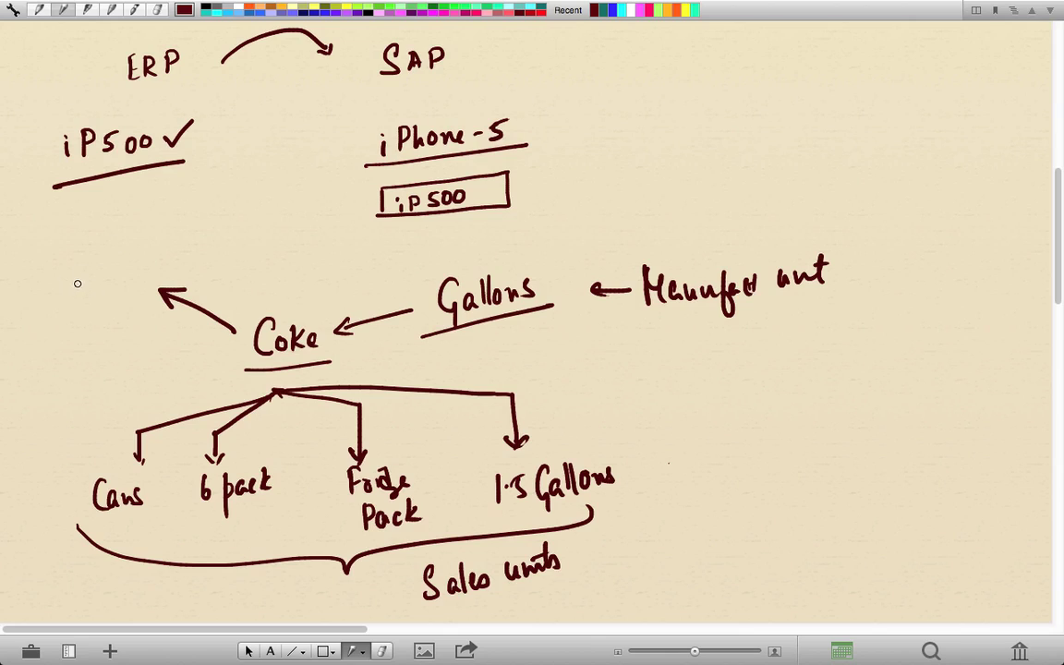
mouse_move(72, 272)
mouse_down()
mouse_move(72, 297)
mouse_move(74, 283)
mouse_move(105, 292)
mouse_move(142, 285)
mouse_up()
drag(48, 331, 174, 280)
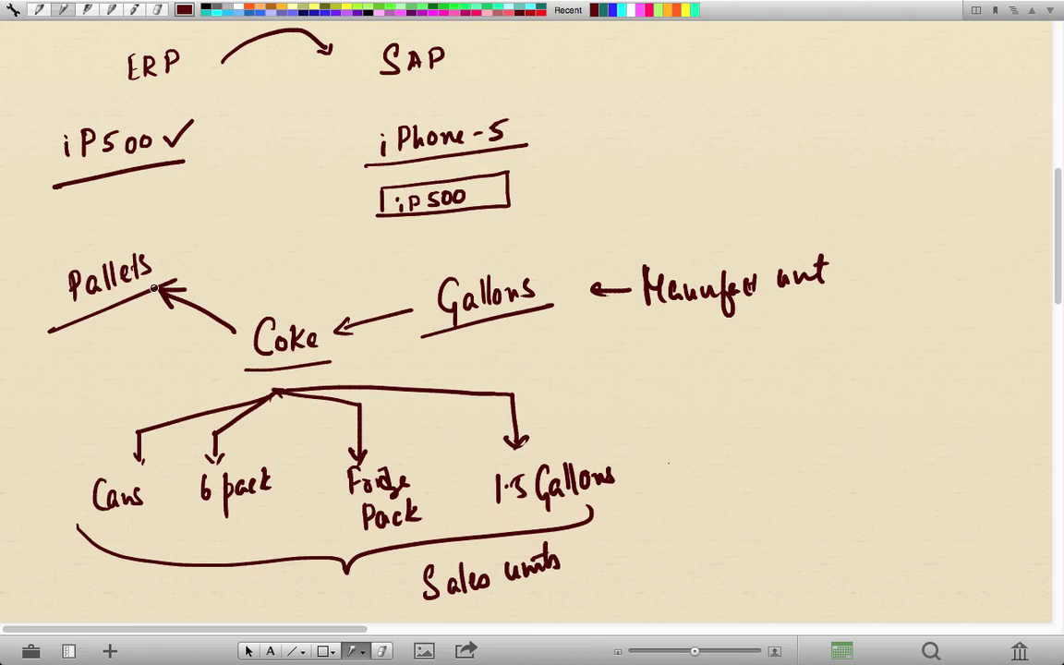
mouse_move(183, 242)
mouse_down()
mouse_move(184, 265)
mouse_move(189, 255)
mouse_up()
mouse_move(202, 242)
mouse_down()
mouse_move(264, 242)
mouse_move(274, 221)
mouse_move(282, 234)
mouse_up()
drag(185, 266, 317, 234)
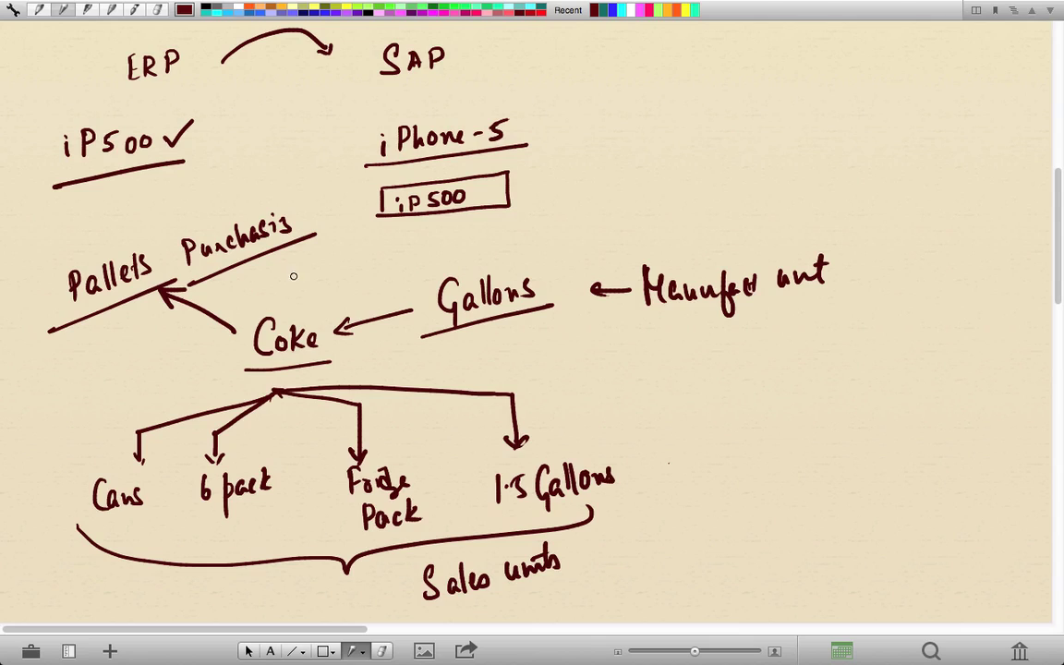
Handwrite a circled 1 equals 1000 beneath the purchasing label
mouse_move(262, 269)
mouse_down()
mouse_move(264, 292)
mouse_move(267, 268)
mouse_move(334, 268)
mouse_up()
mouse_move(349, 251)
mouse_down()
mouse_move(343, 265)
mouse_move(350, 252)
mouse_up()
drag(362, 252, 375, 252)
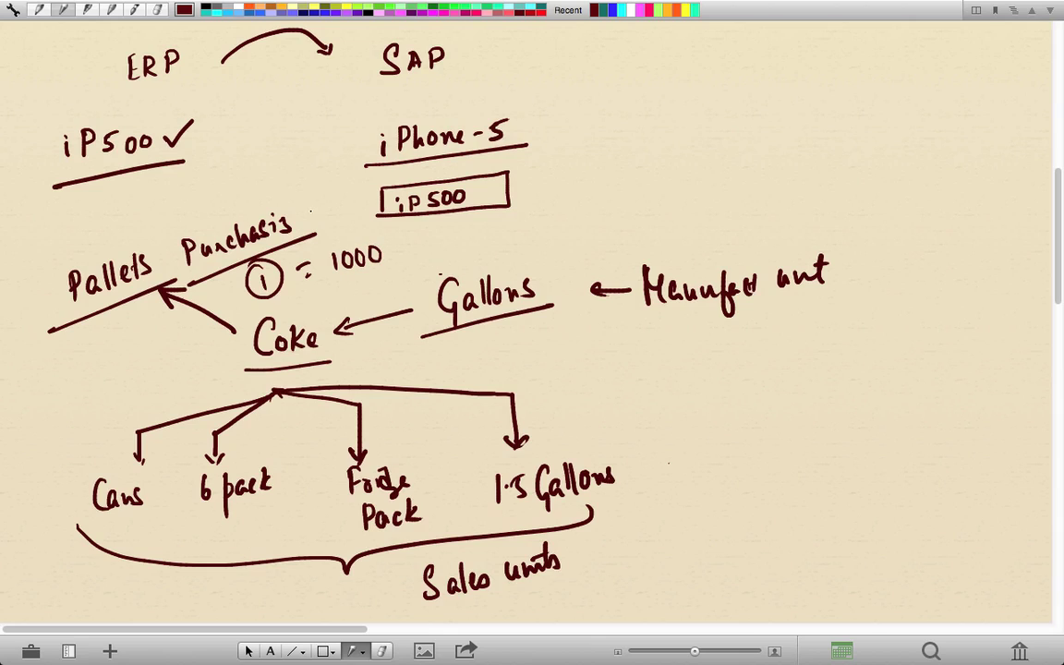
Draw curved arrows linking purchasing to the manufacturing unit, manufacturing to Sales units, and Cans back to Pallets
mouse_move(314, 214)
mouse_down()
mouse_move(475, 244)
mouse_move(634, 245)
mouse_up()
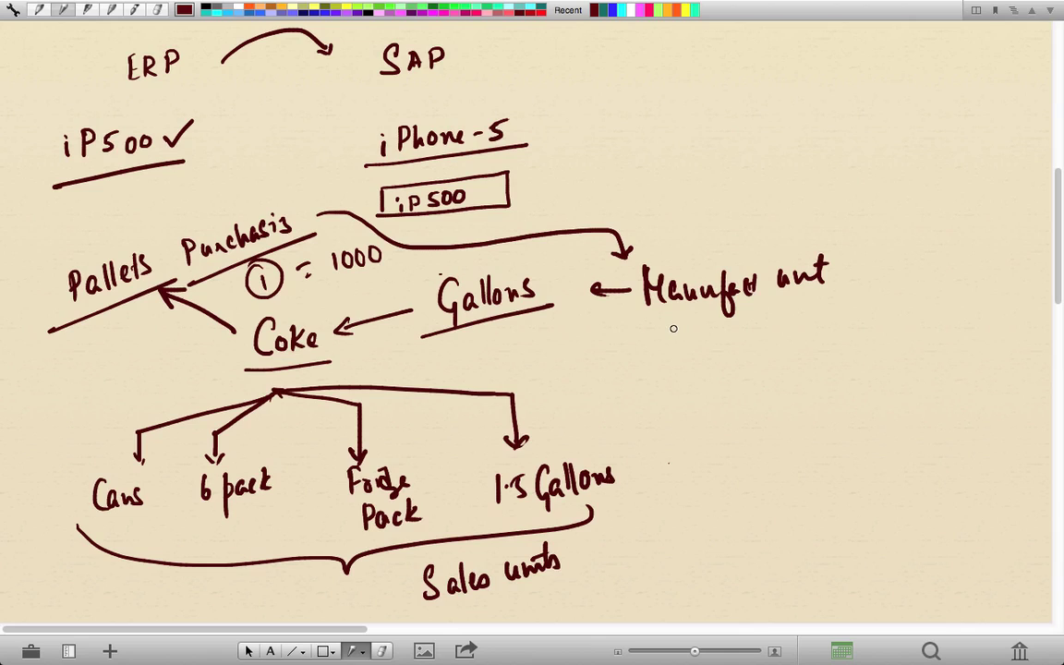
mouse_move(674, 328)
mouse_down()
mouse_move(691, 406)
mouse_move(652, 513)
mouse_move(602, 544)
mouse_up()
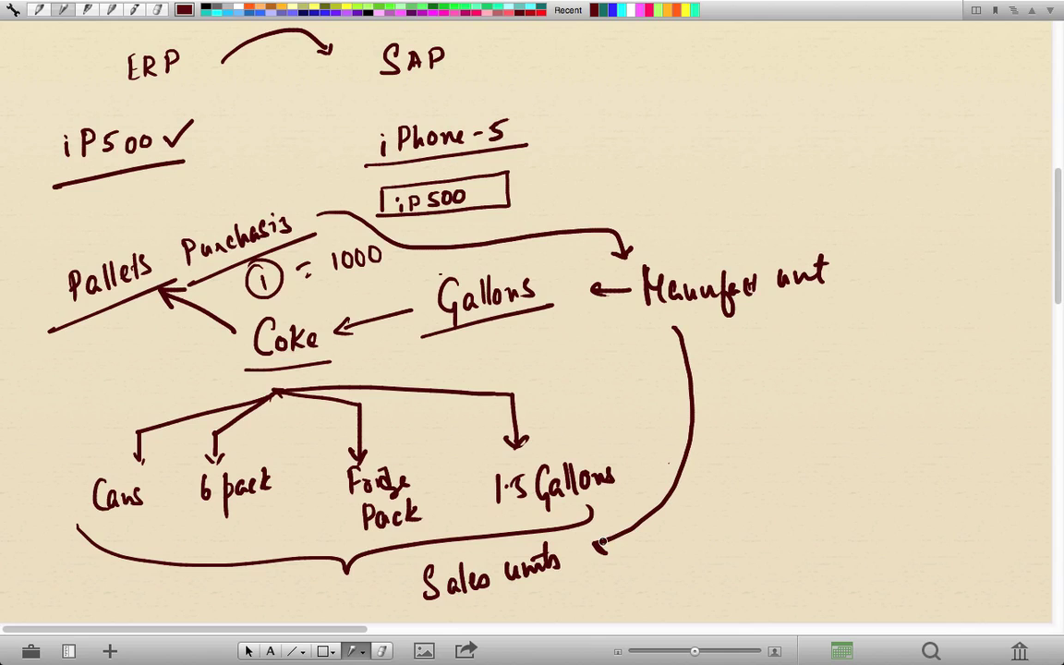
mouse_move(97, 453)
mouse_down()
mouse_move(83, 384)
mouse_move(111, 338)
mouse_move(120, 348)
mouse_up()
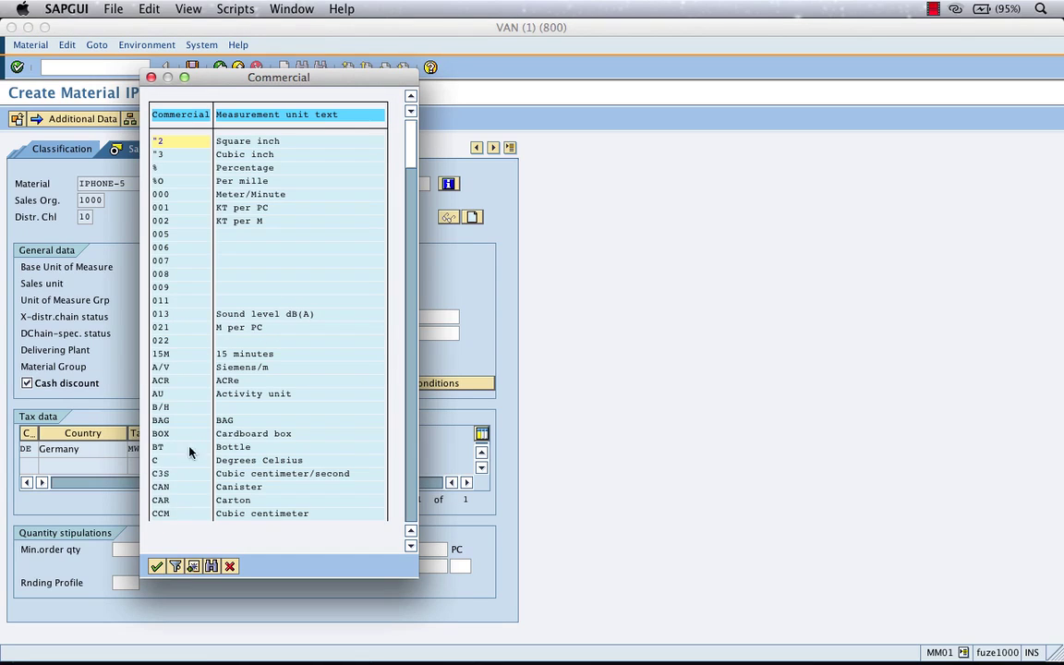
In SAP GUI, choose BOX as the sales unit and enter 1200 as the delivering plant for IPHONE-5
click(159, 435)
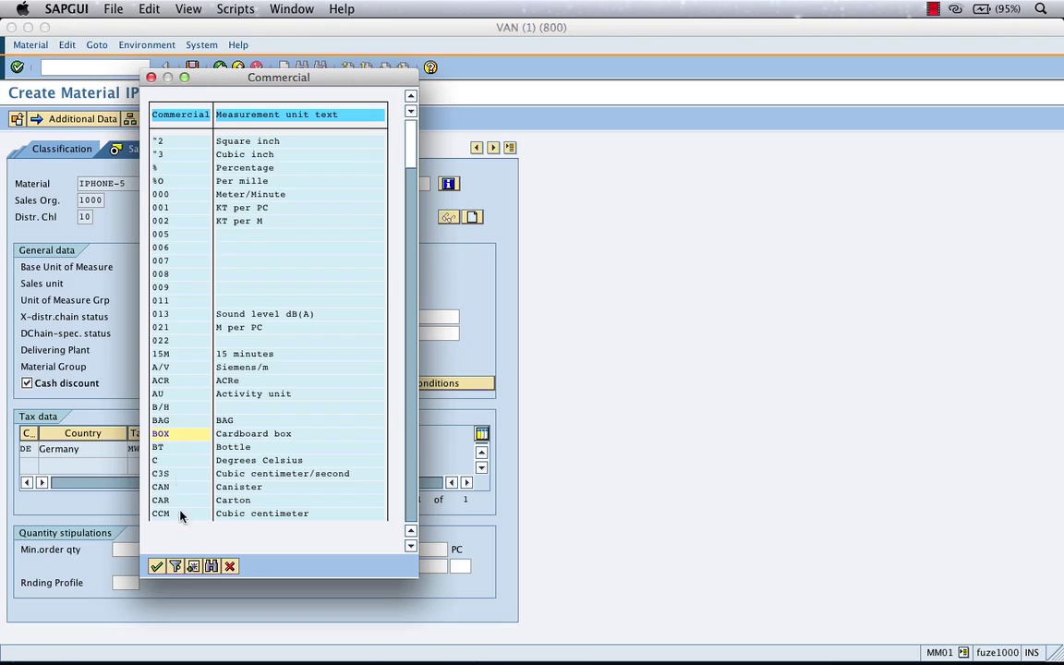
click(158, 568)
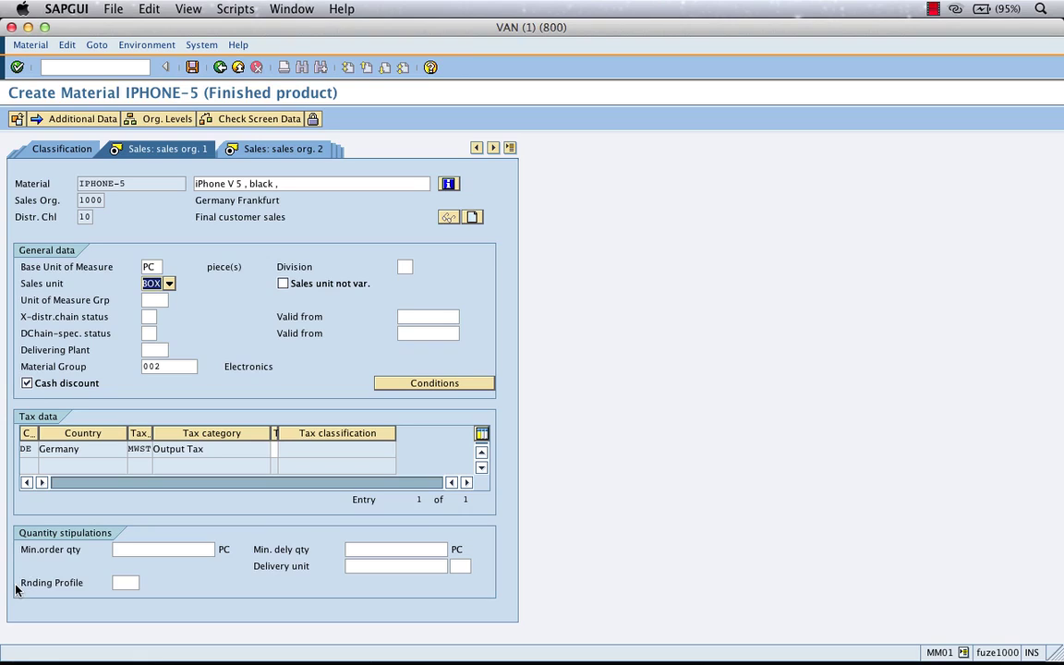
click(155, 349)
text(1200)
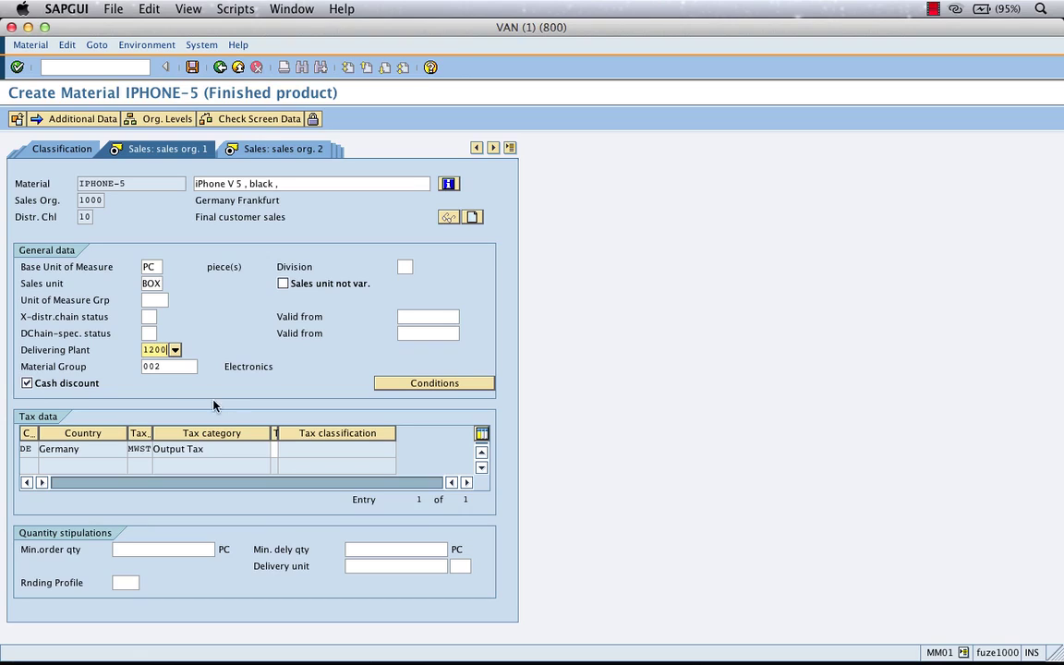
Try out DChain-spec. status 01 (Discontd w/o Replace) and its valid-from calendar, and clear the status
click(150, 332)
click(165, 333)
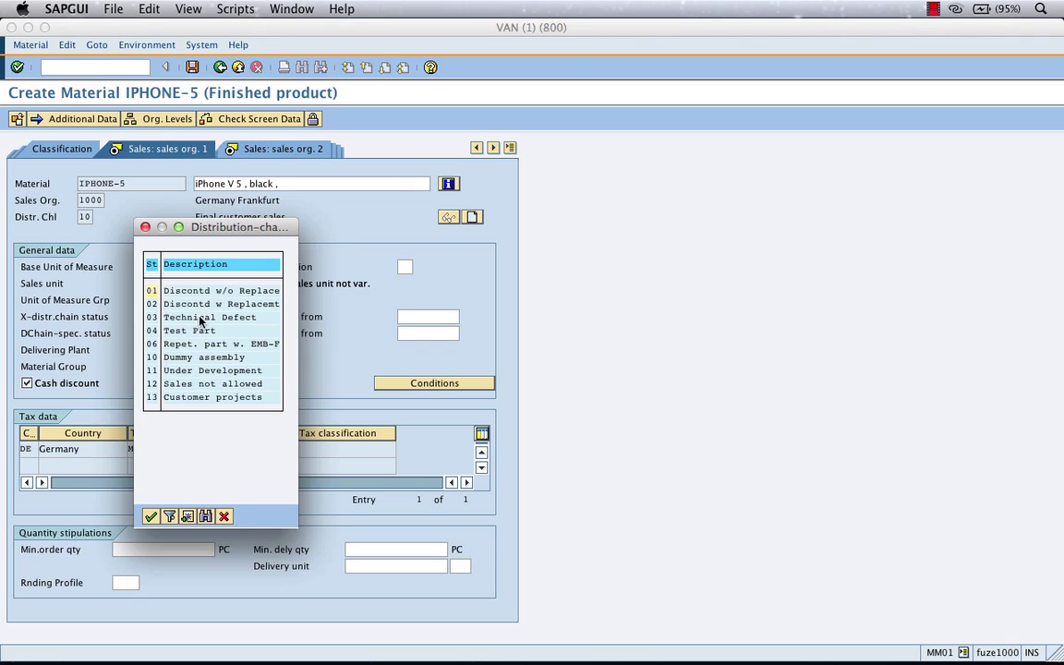
double_click(194, 292)
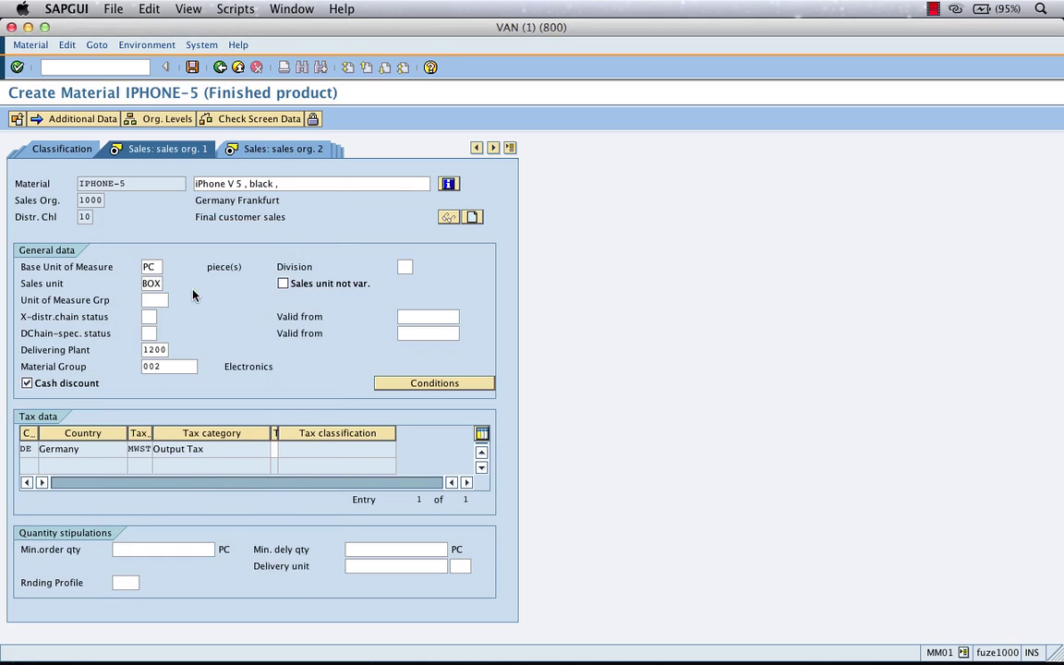
click(427, 334)
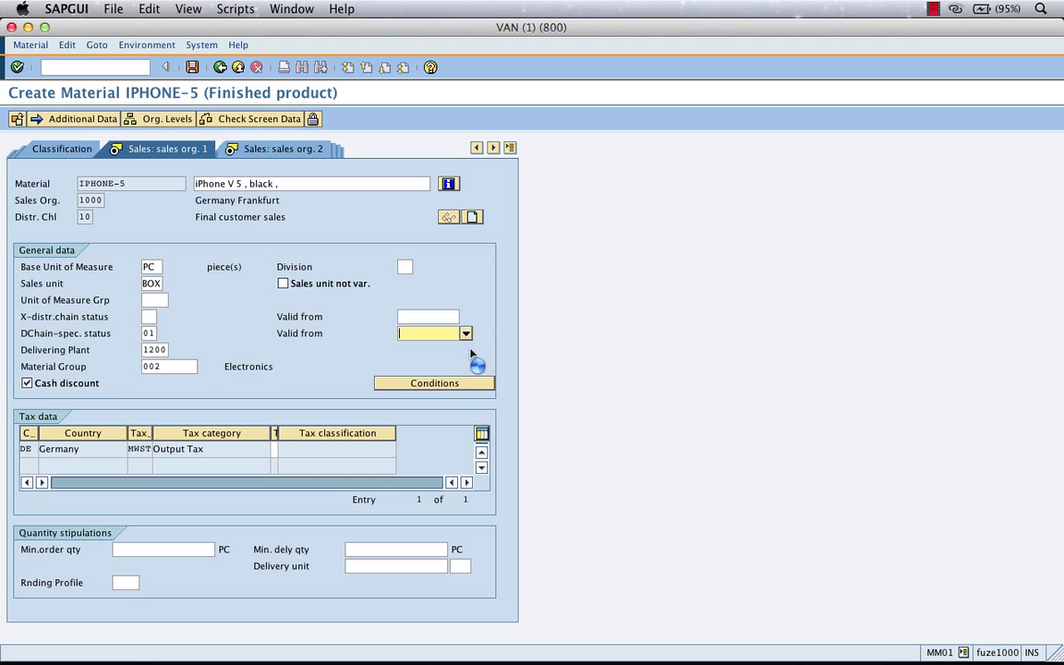
click(466, 334)
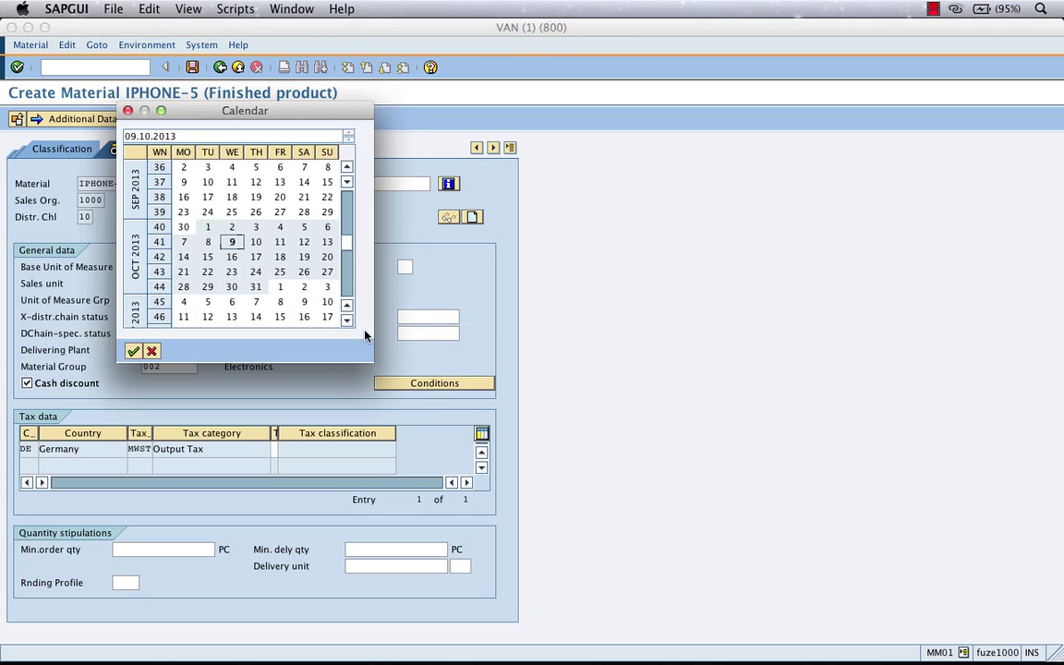
click(152, 351)
key(shift+Tab)
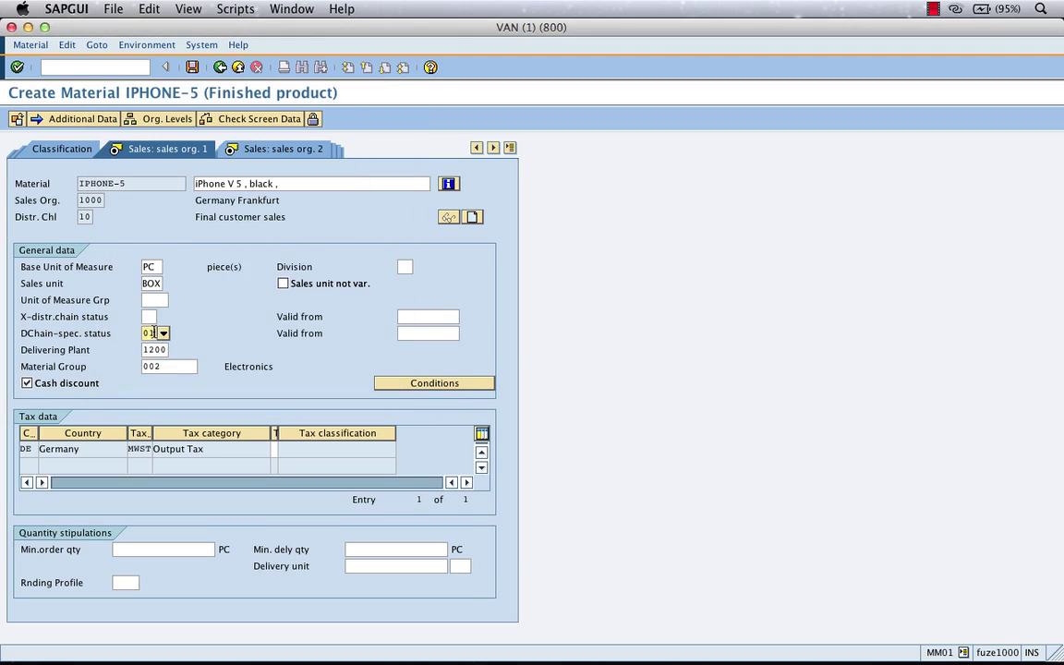
click(228, 347)
Widen the tax classification column and set Germany's output tax (MWST) classification to 1
drag(274, 436, 342, 434)
click(319, 448)
text(1)
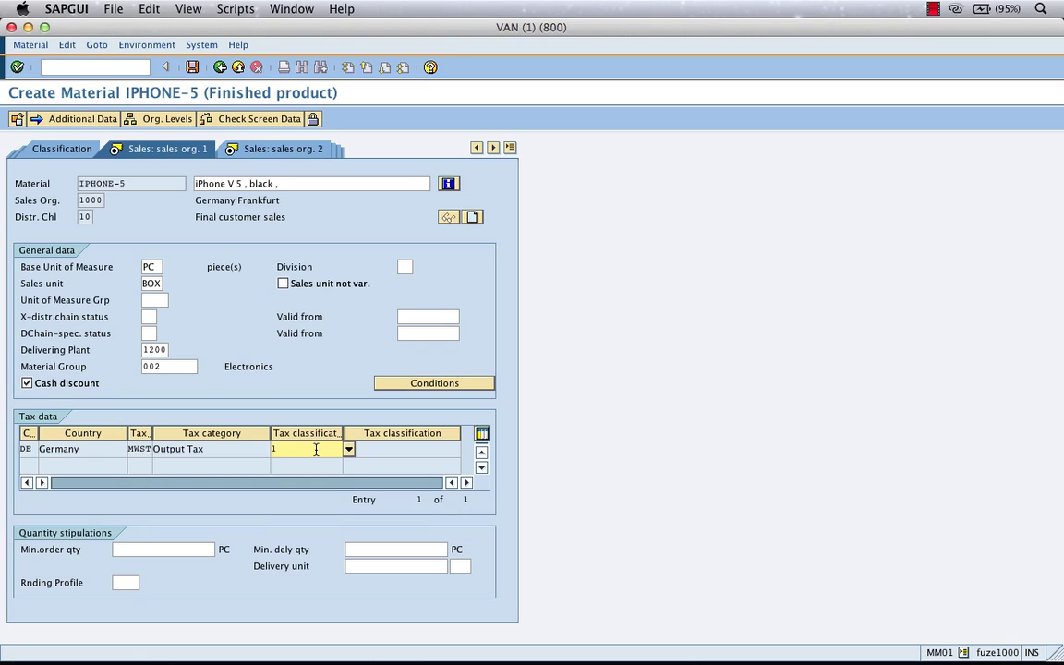
drag(300, 448, 255, 449)
click(143, 550)
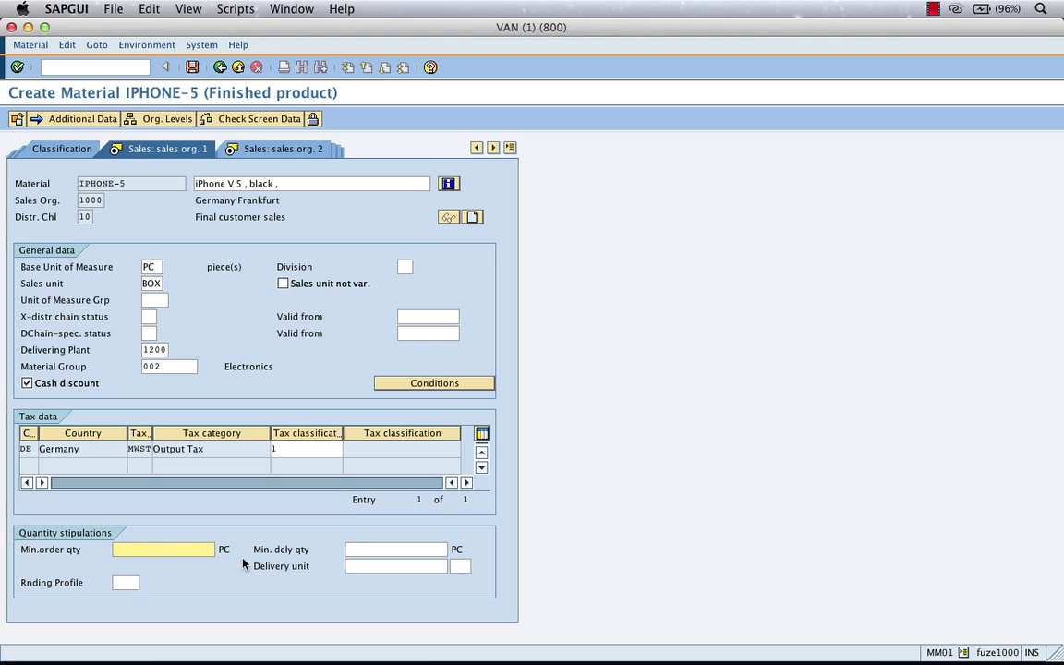
click(371, 554)
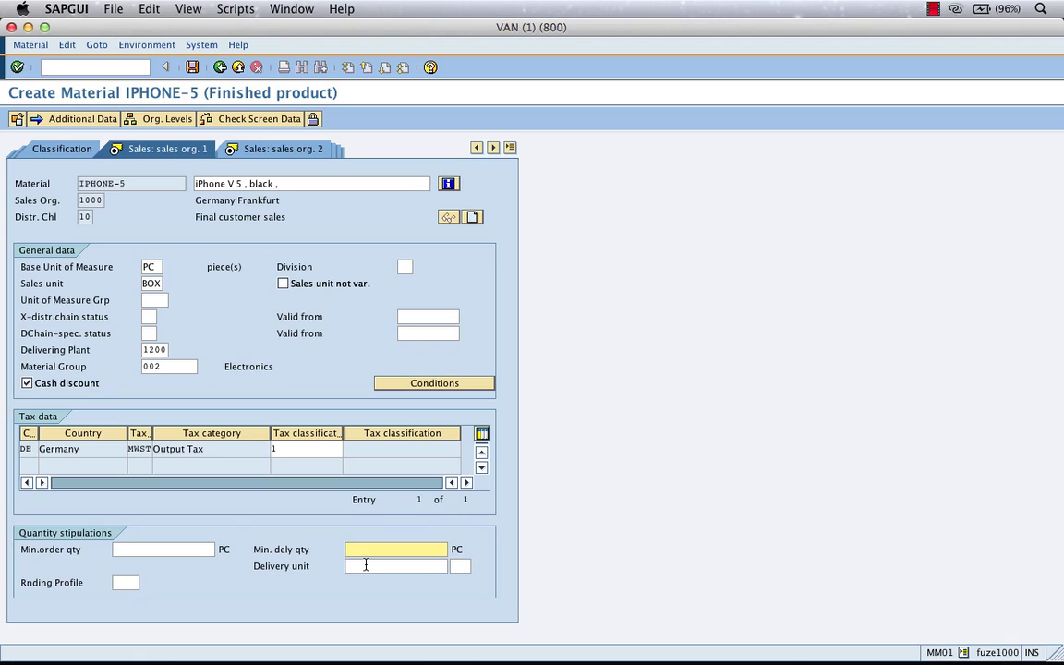
Switch to the whiteboard and, below the Coke diagram, handwrite "Apple" with a downward arrow to three underlined stick figures
key(super+Tab)
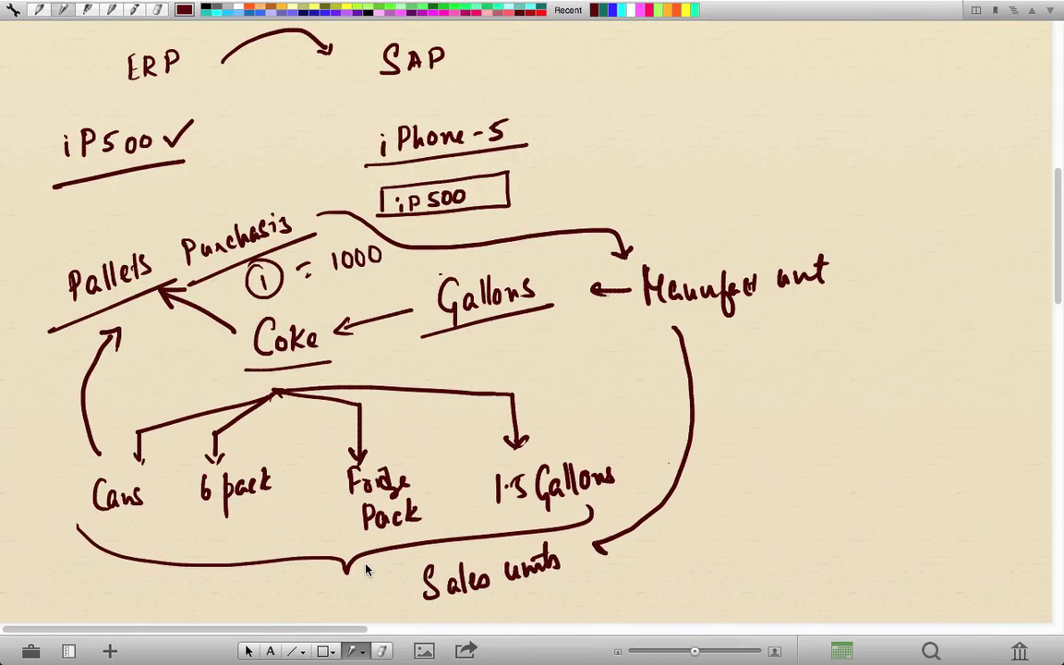
scroll(366, 570, down, 8)
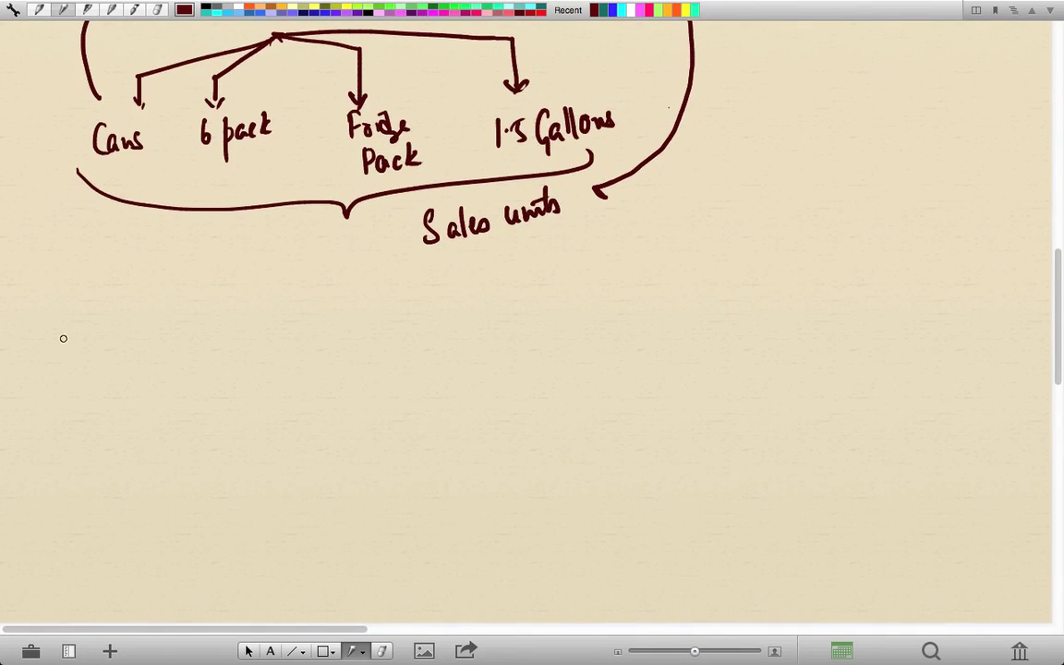
drag(150, 431, 233, 406)
mouse_move(185, 442)
mouse_down()
mouse_move(183, 514)
mouse_move(196, 549)
mouse_move(227, 514)
mouse_move(239, 538)
mouse_up()
drag(134, 521, 134, 525)
mouse_move(129, 534)
mouse_down()
mouse_move(141, 549)
mouse_move(127, 550)
mouse_move(260, 552)
mouse_up()
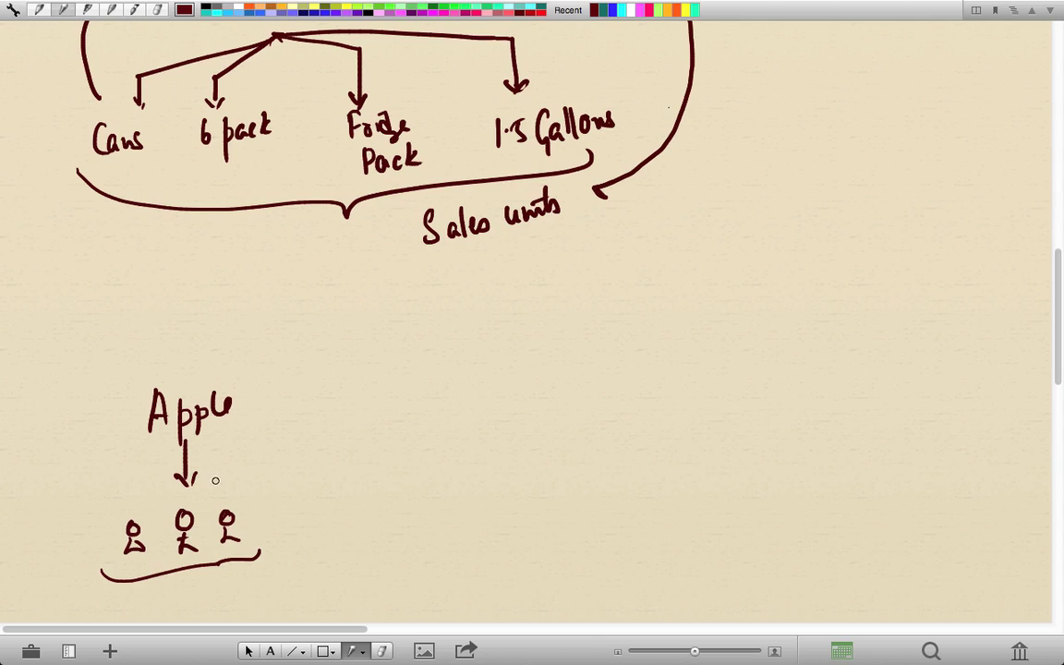
Draw three arrows from Apple and label them with the carriers Cingular, AT&T and T-Mobile
mouse_move(261, 398)
mouse_down()
mouse_move(341, 379)
mouse_move(333, 387)
mouse_up()
mouse_move(368, 356)
mouse_down()
mouse_move(366, 385)
mouse_move(392, 397)
mouse_move(411, 370)
mouse_move(450, 366)
mouse_up()
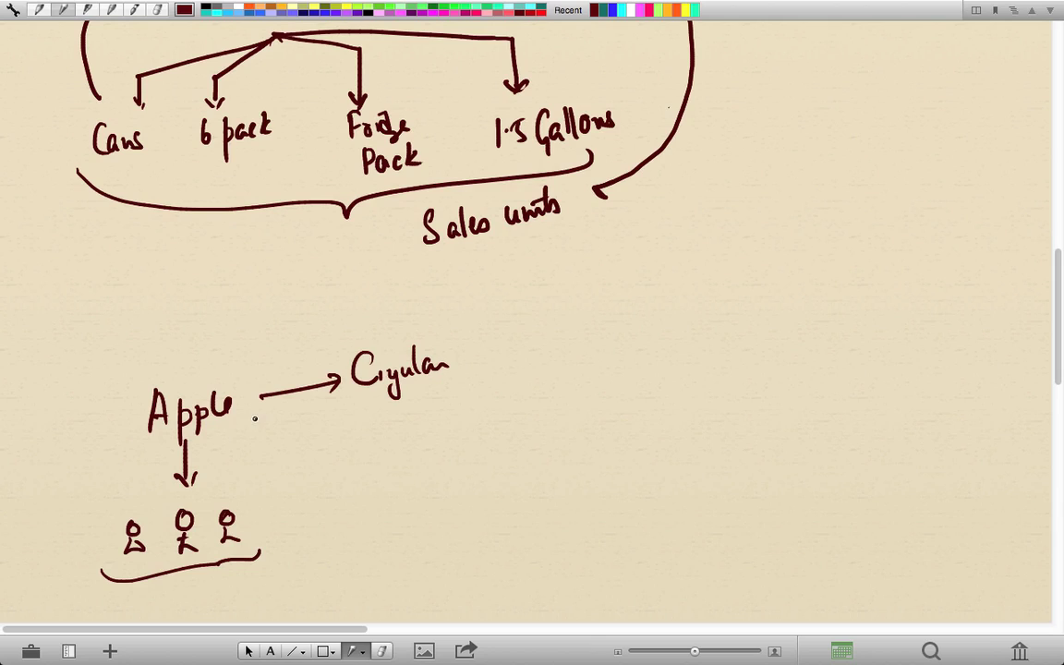
mouse_move(255, 420)
mouse_down()
mouse_move(332, 448)
mouse_move(435, 444)
mouse_move(305, 462)
mouse_move(351, 505)
mouse_move(431, 495)
mouse_up()
click(392, 499)
drag(436, 479, 444, 499)
drag(447, 490, 457, 501)
drag(462, 494, 494, 473)
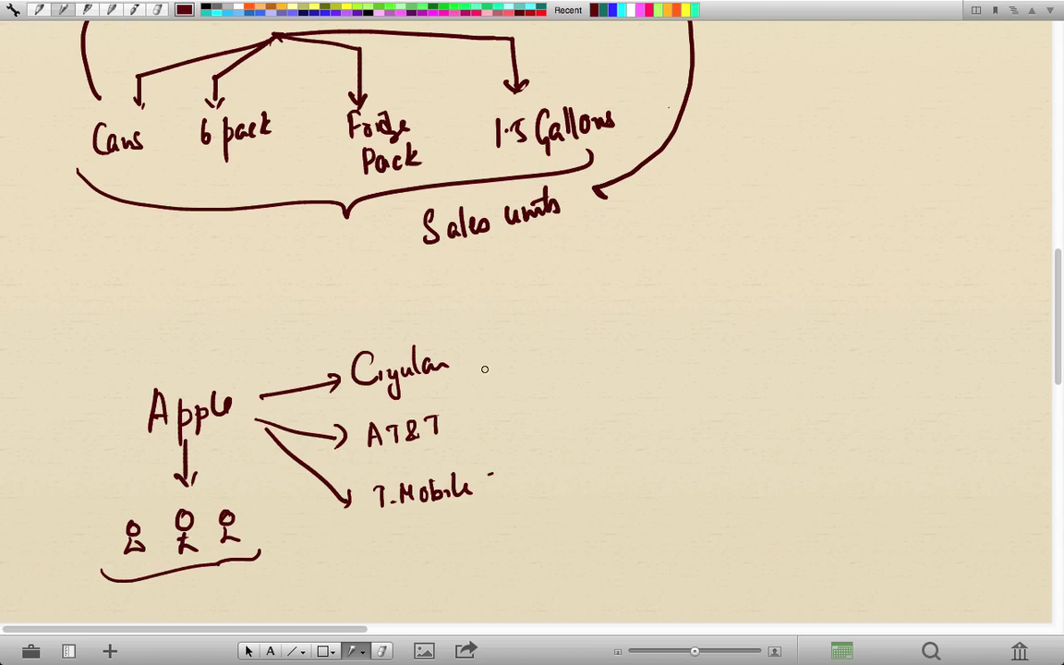
mouse_move(496, 338)
mouse_down()
mouse_move(497, 359)
mouse_move(485, 344)
mouse_up()
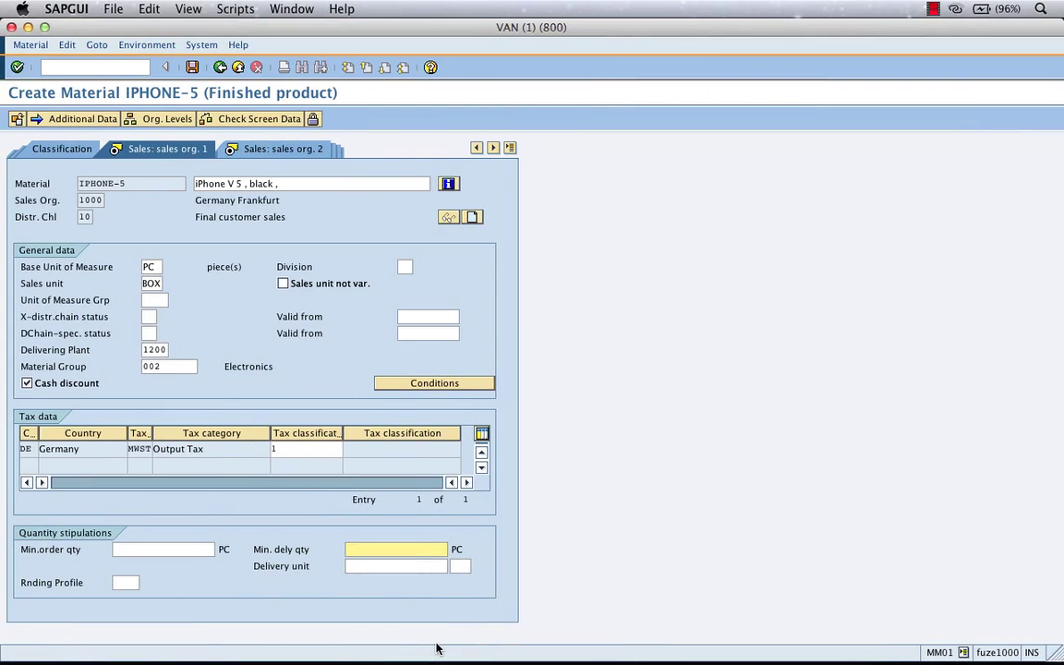
In SAP GUI, set the minimum order quantity and minimum delivery quantity to 10 PC and confirm the entries
click(136, 550)
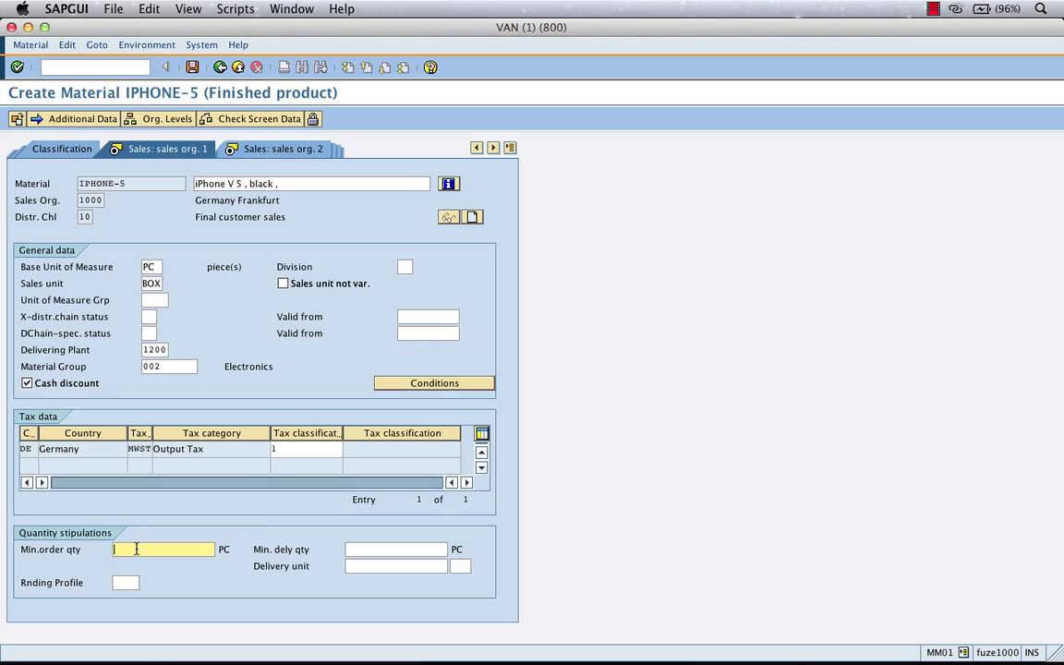
text(10)
click(371, 545)
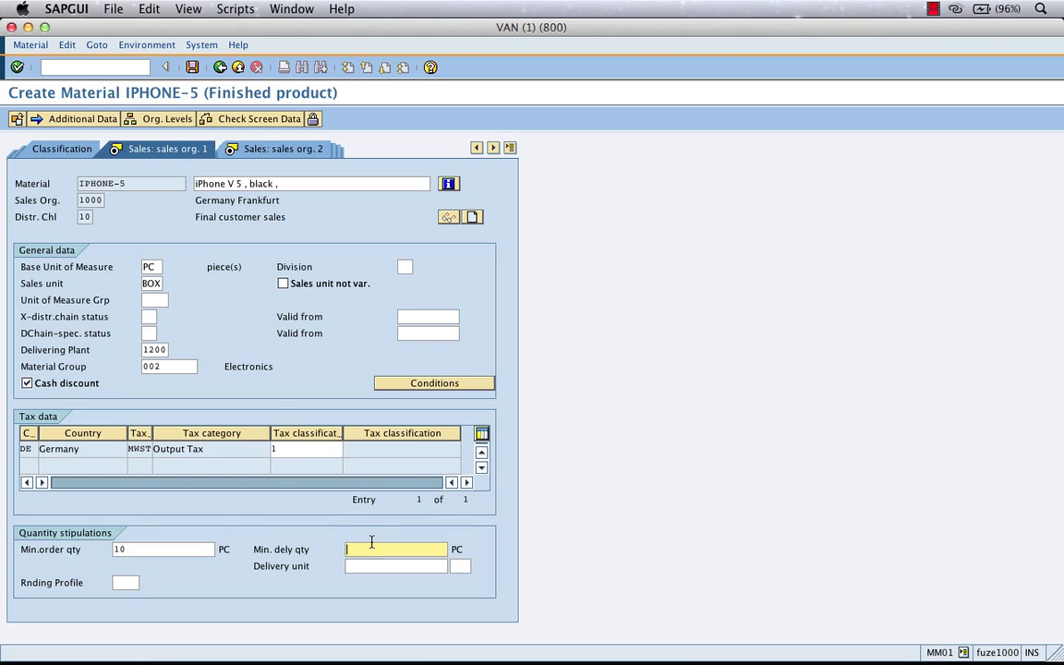
text(10)
click(16, 66)
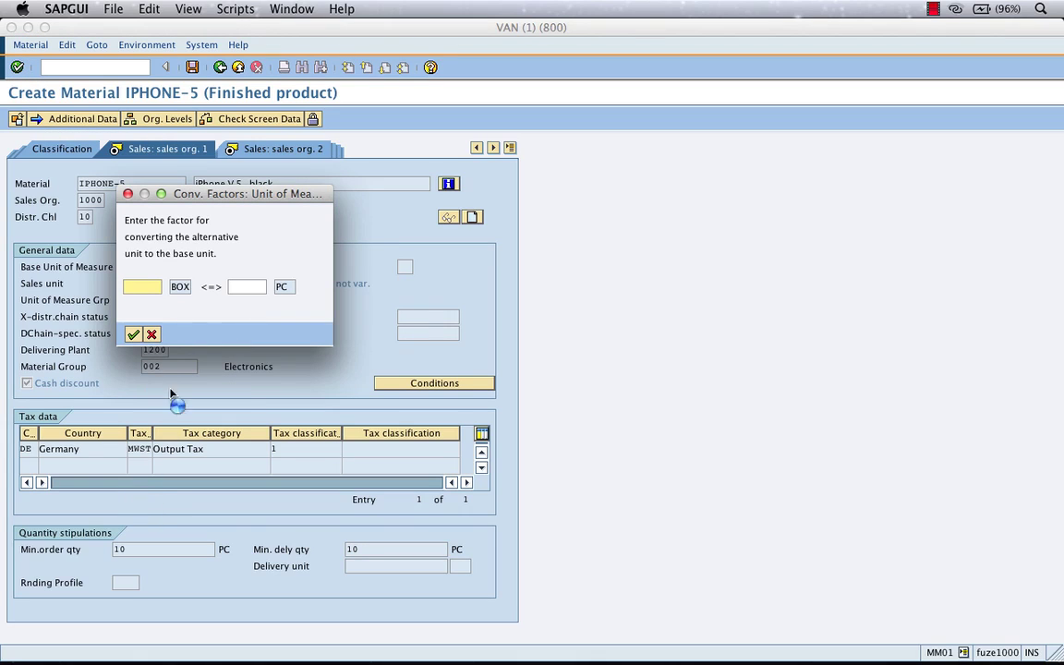
Define the unit conversion as 1 BOX equal to 10 PC and confirm it
text(1)
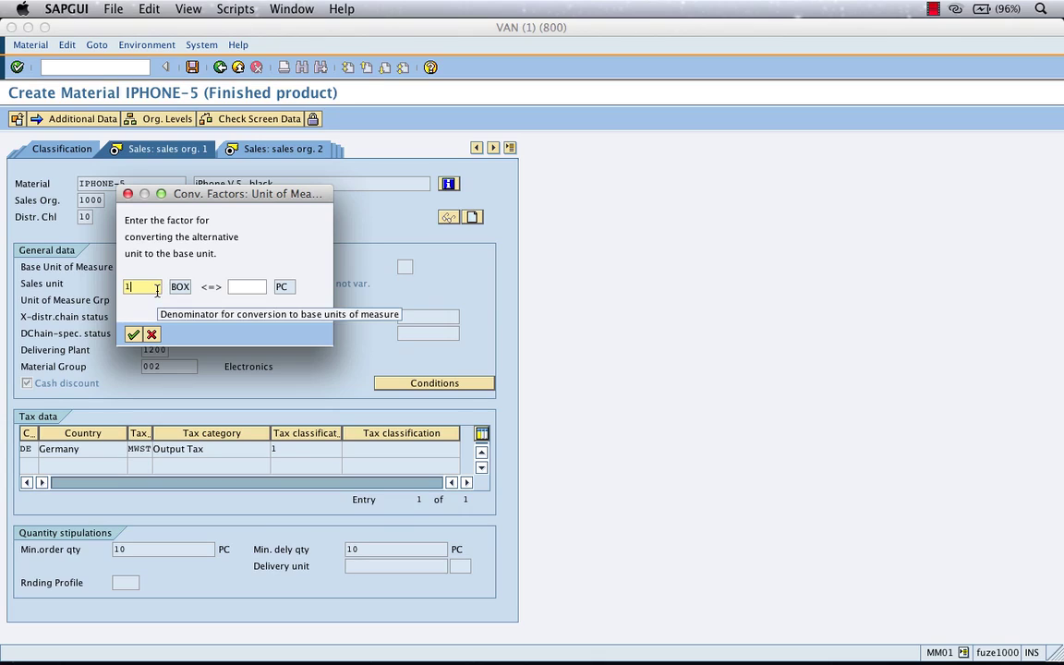
key(Tab)
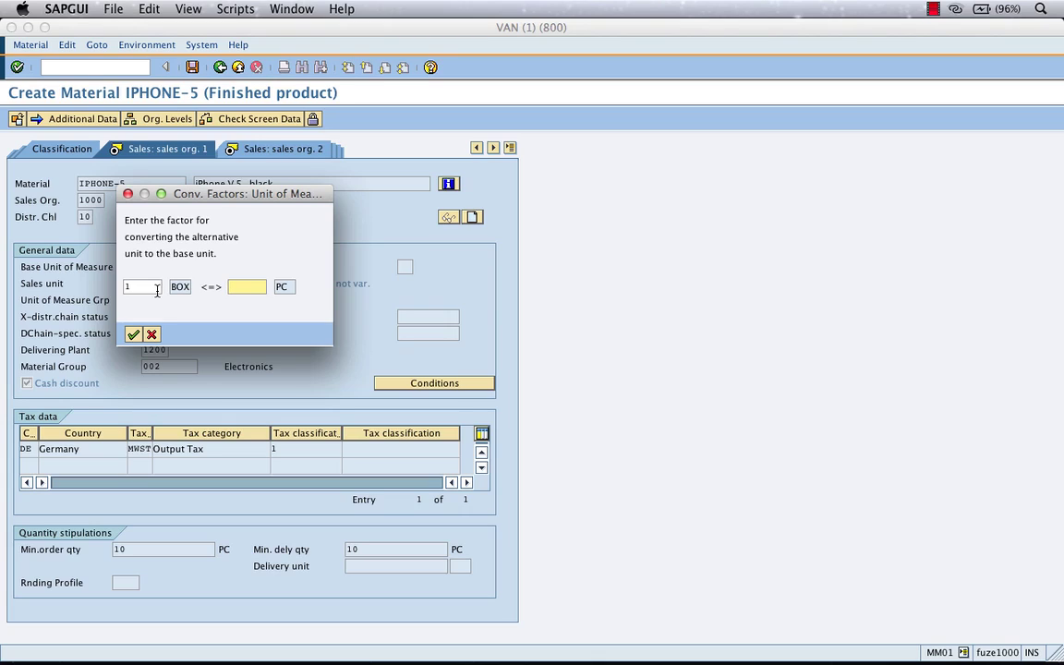
text(10)
click(133, 335)
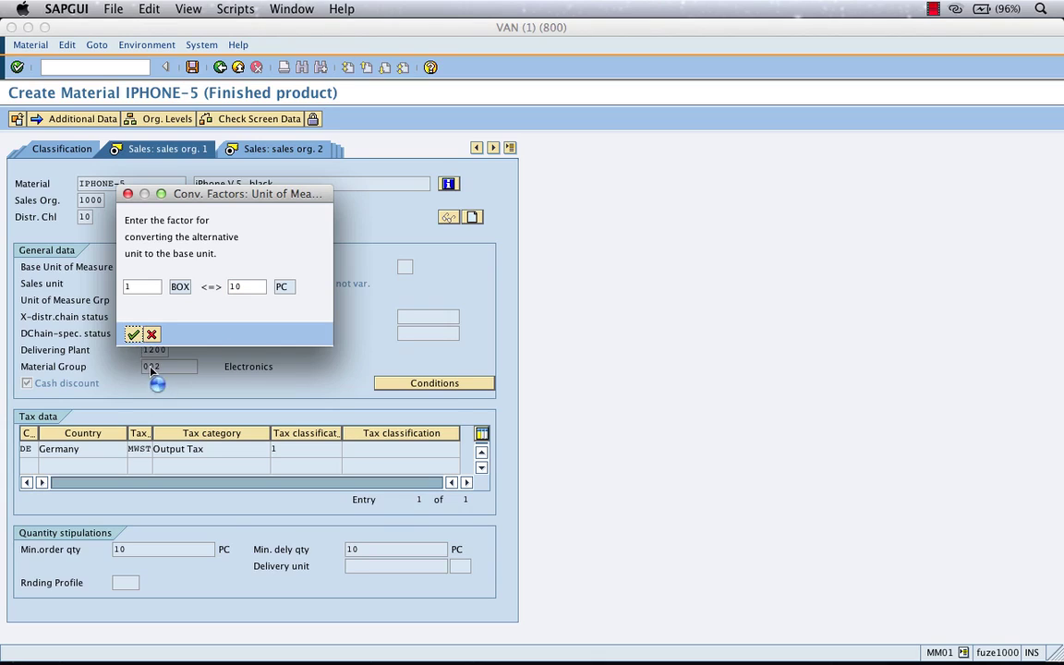
click(133, 334)
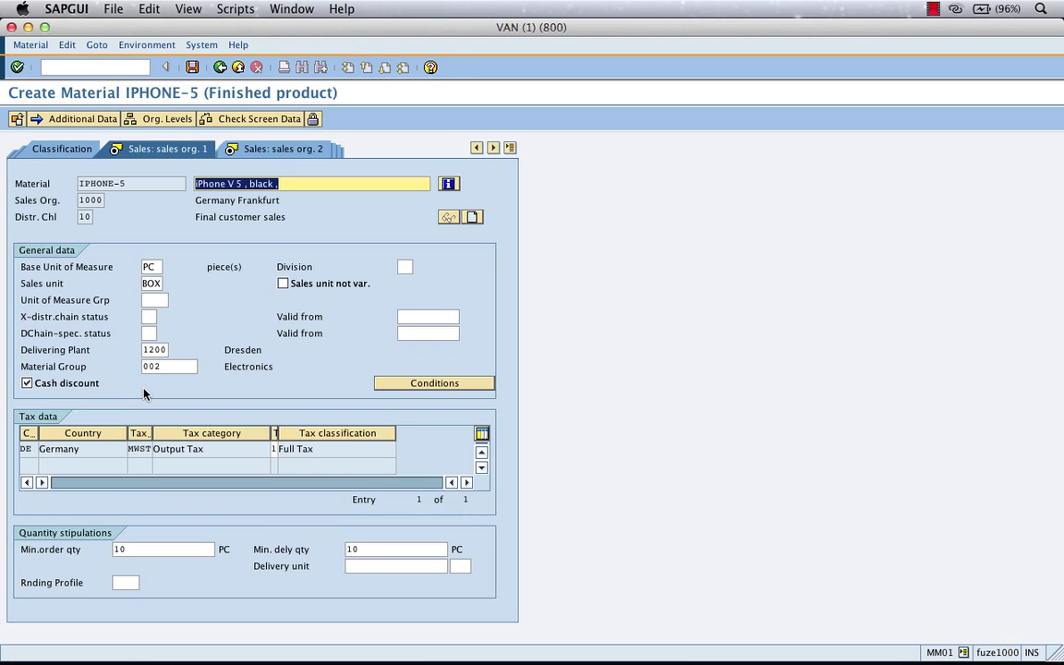
Advance to Sales: sales org. 2, look over the list of available views, and continue to Sales: General/Plant with the defaults
click(17, 67)
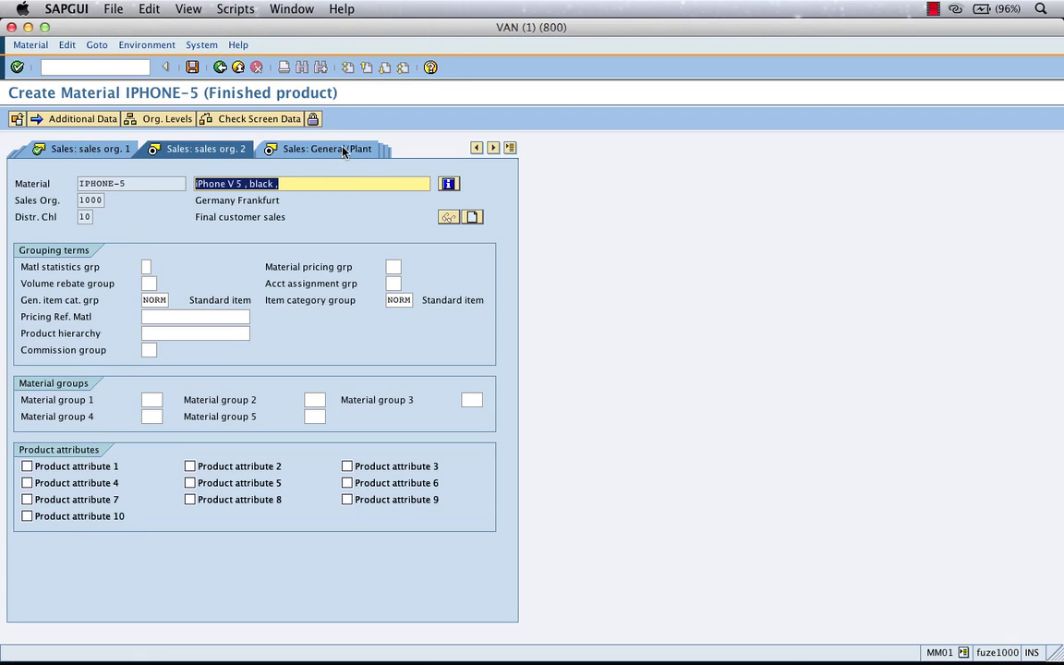
click(511, 148)
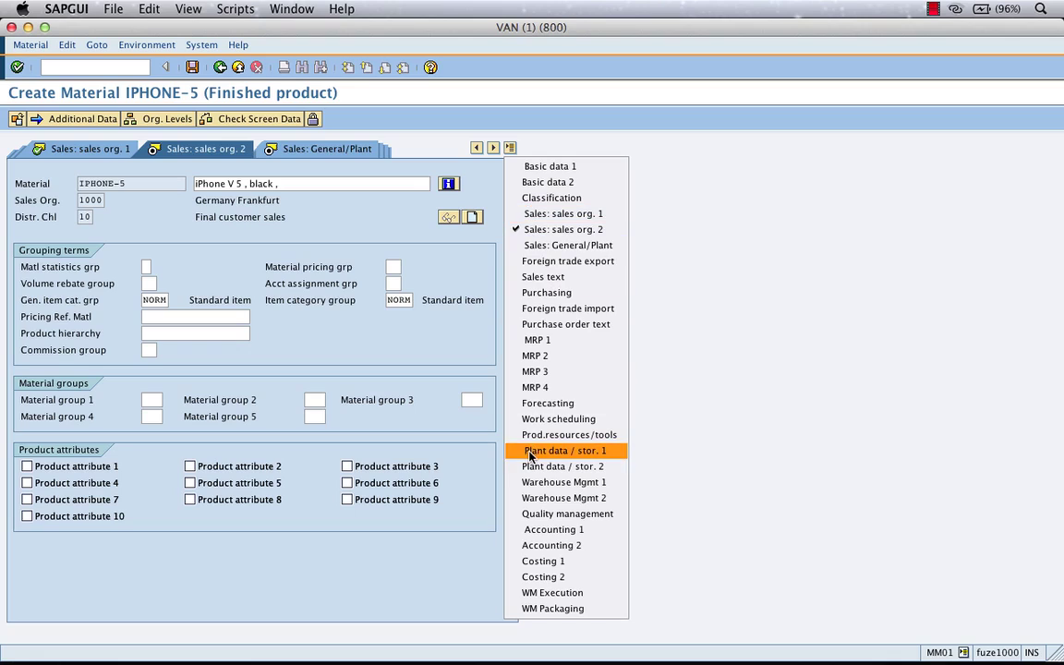
click(328, 196)
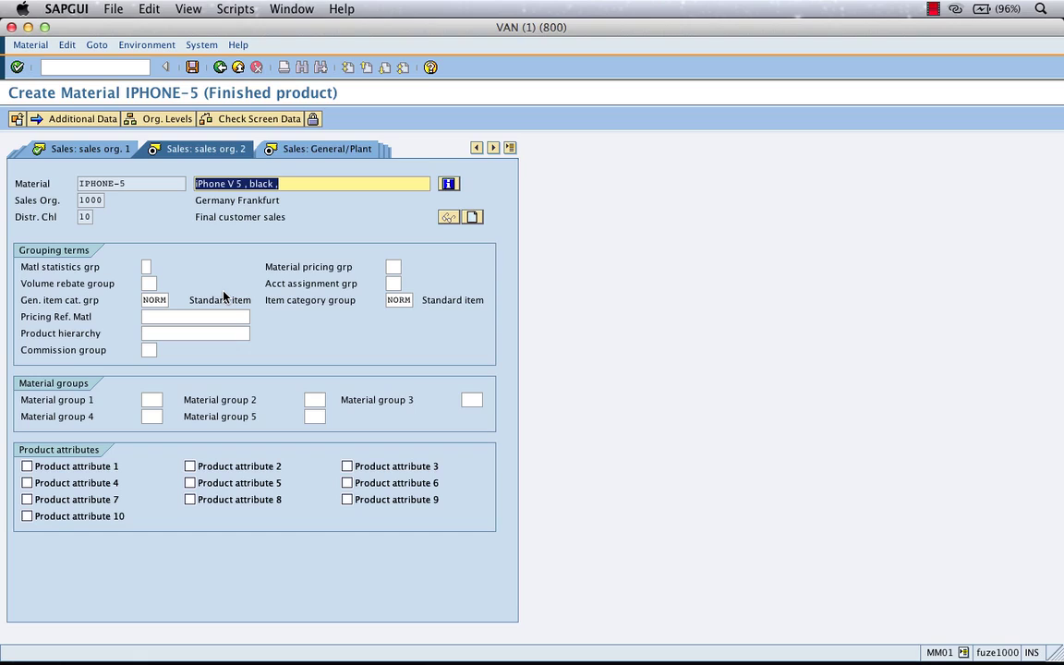
click(17, 68)
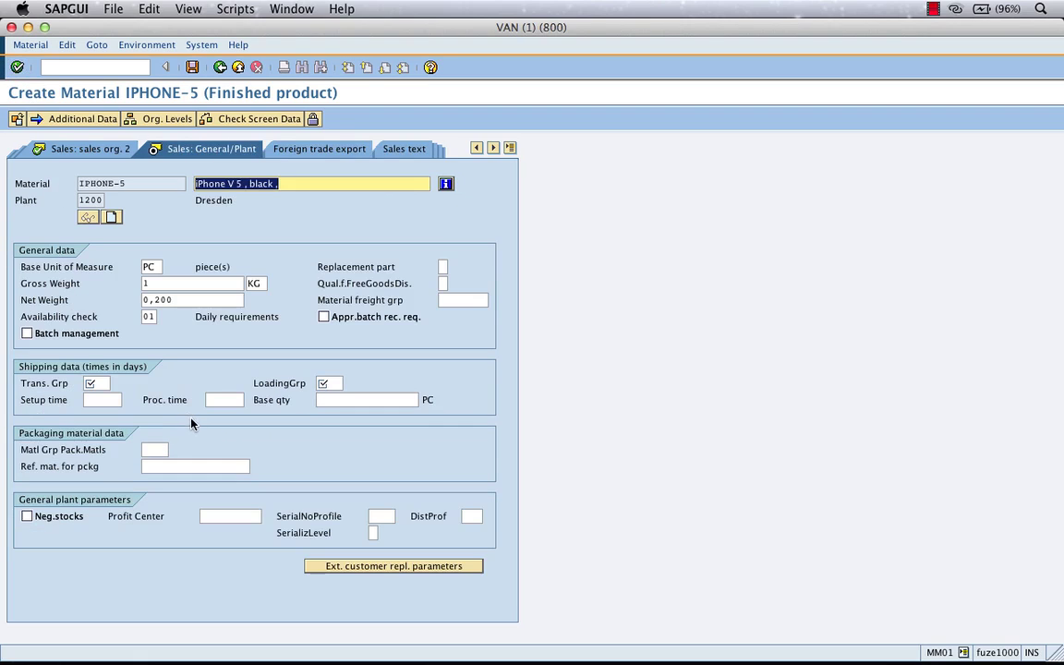
Set the transportation group and loading group to 0001, and continue to the MRP 1 view
click(102, 384)
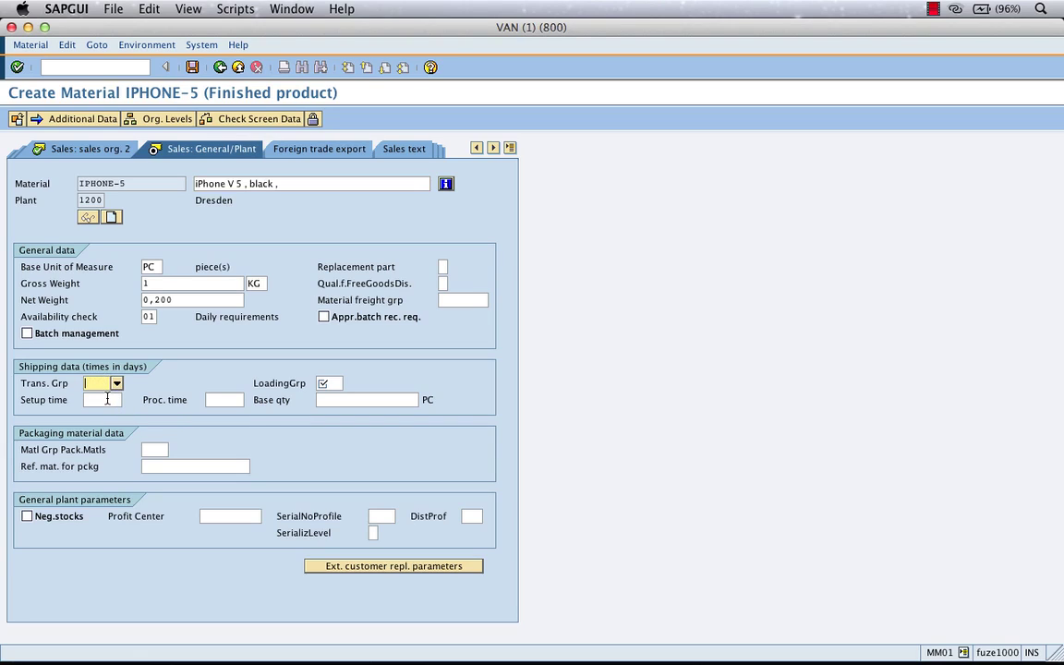
text(0001)
key(Tab)
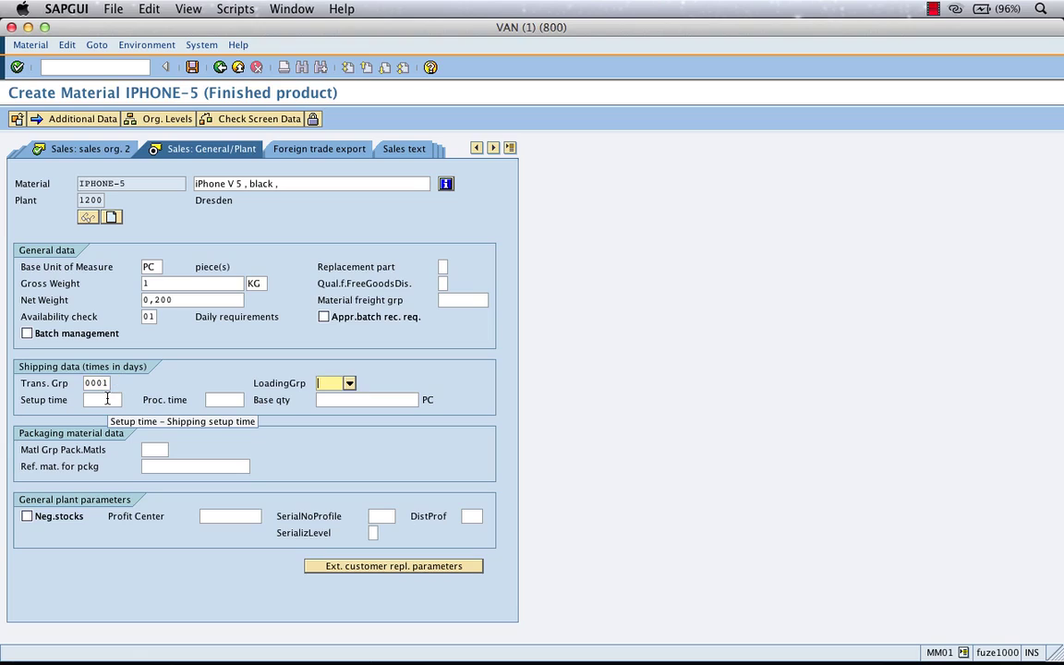
text(0001)
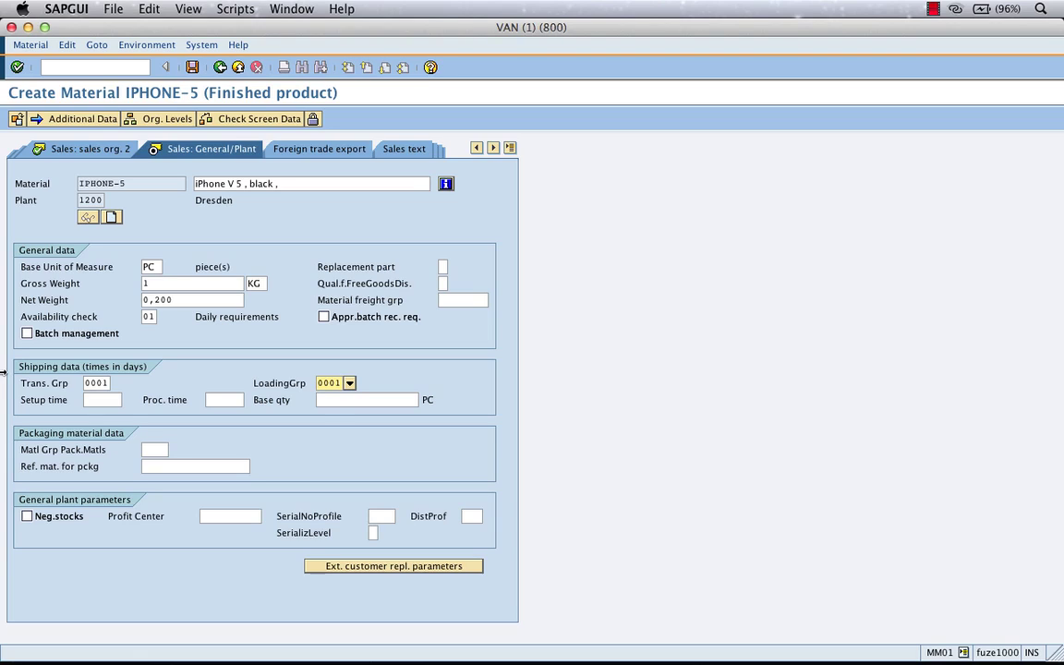
click(330, 386)
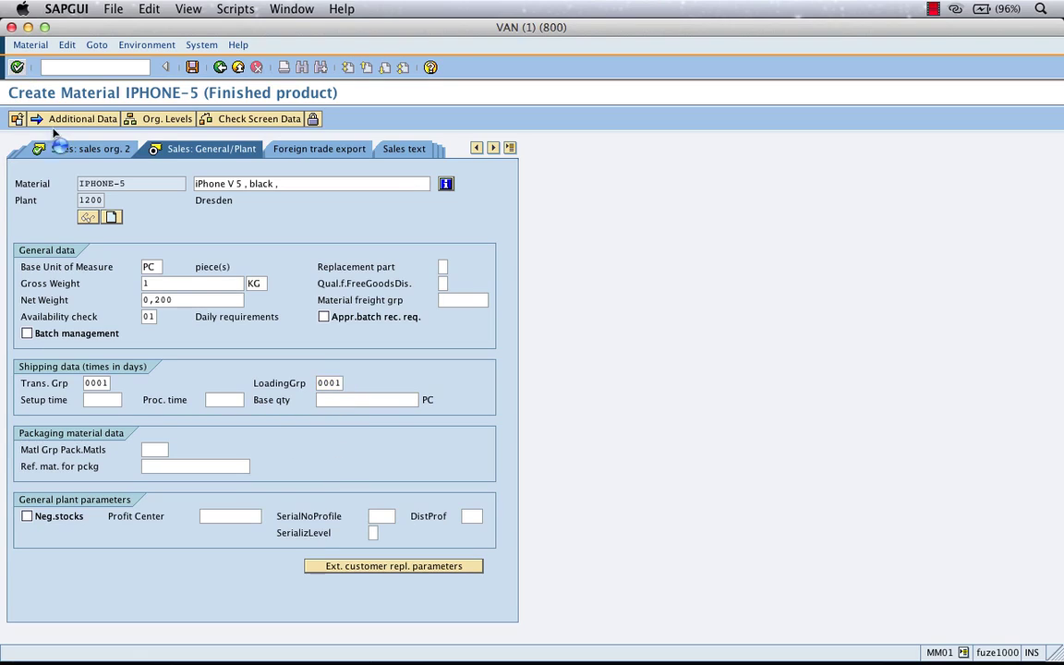
click(204, 309)
key(Return)
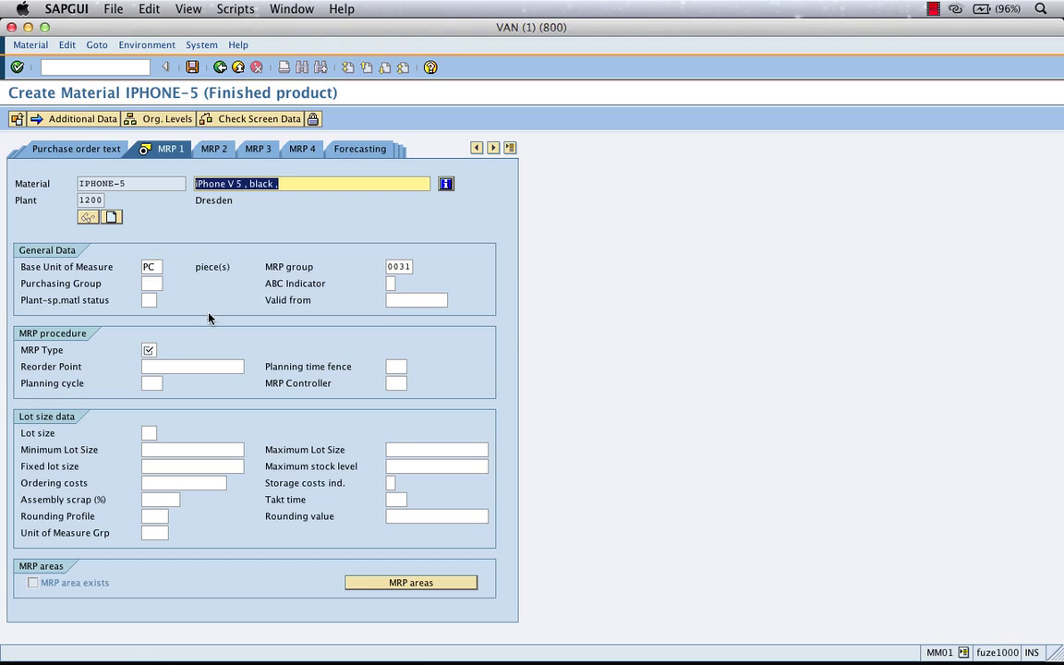
Choose MRP type ND (No planning) and continue to the Plant data / stor. 1 view
click(149, 349)
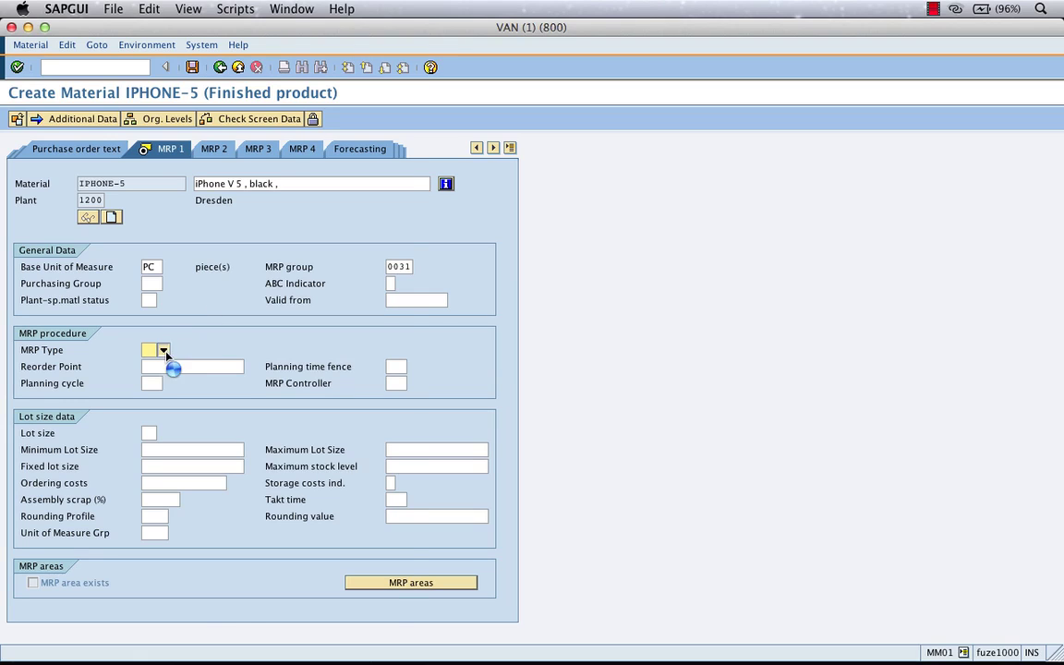
click(163, 350)
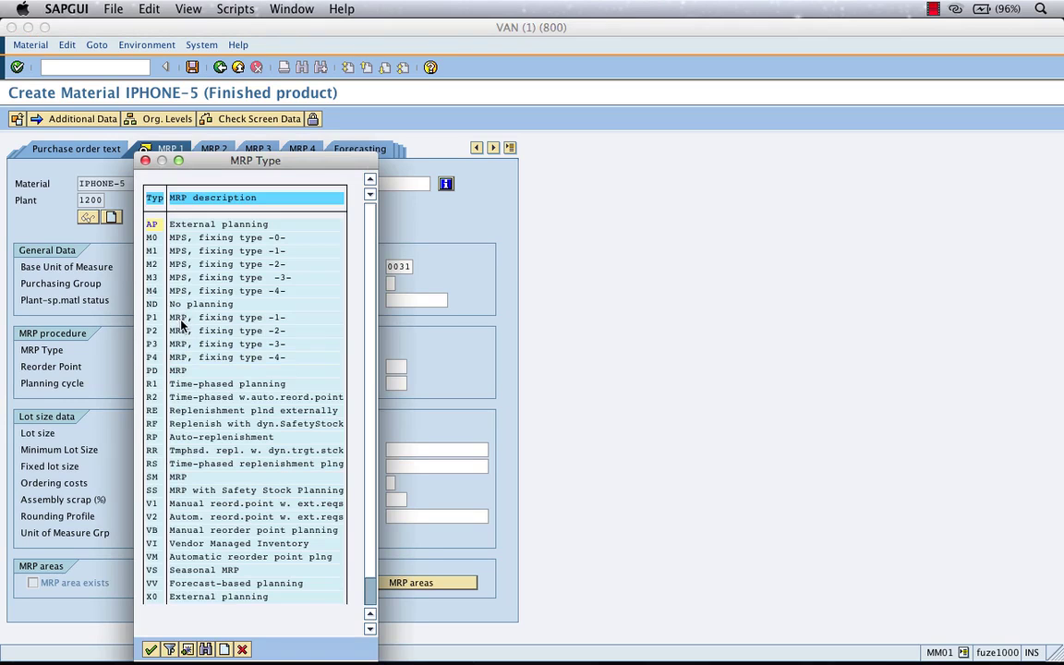
double_click(151, 303)
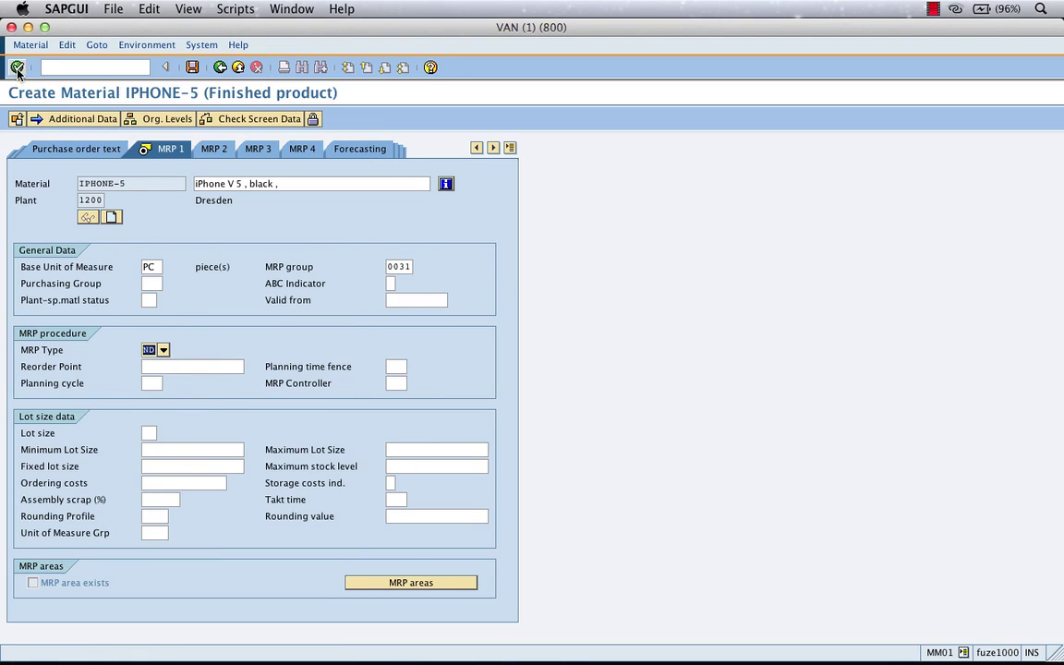
click(17, 69)
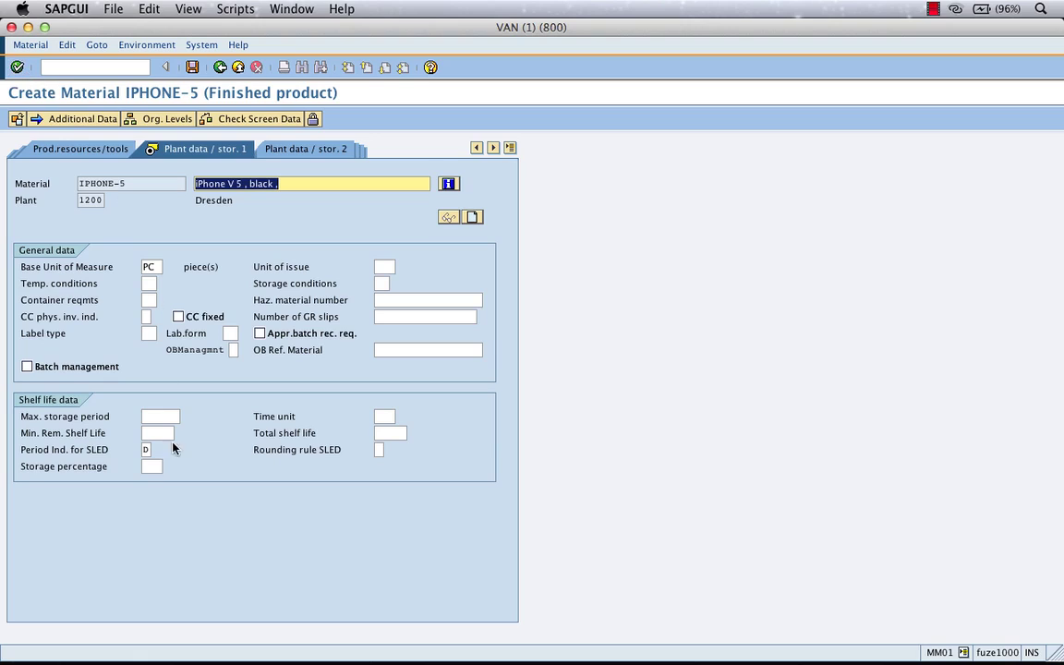
Choose a storage condition from the possible entries and continue to the Accounting 1 view
click(382, 284)
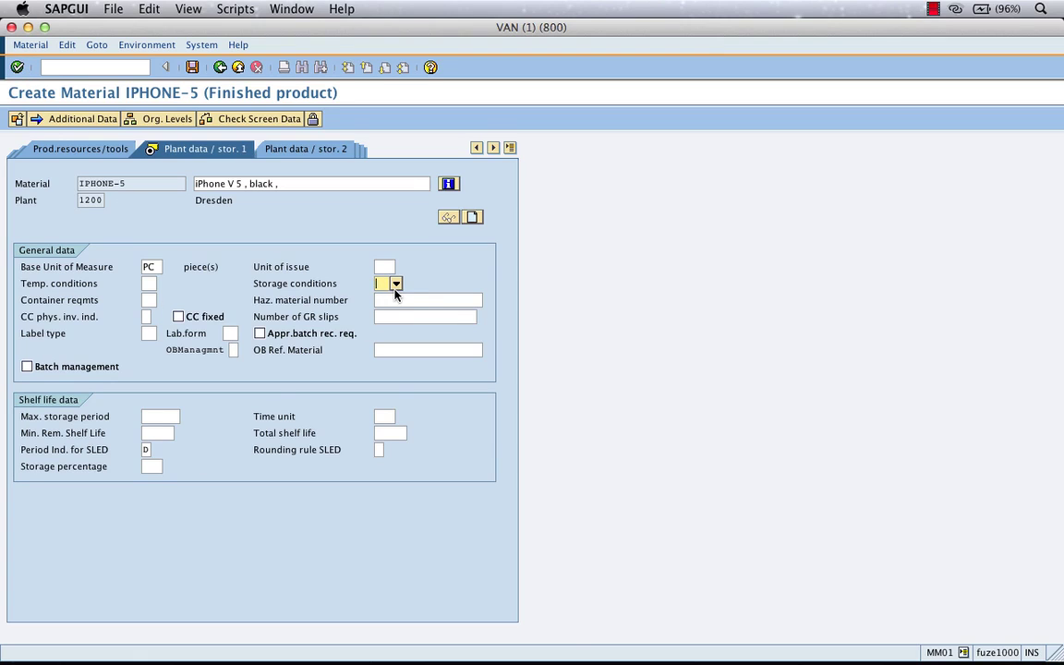
click(395, 285)
double_click(385, 226)
click(18, 68)
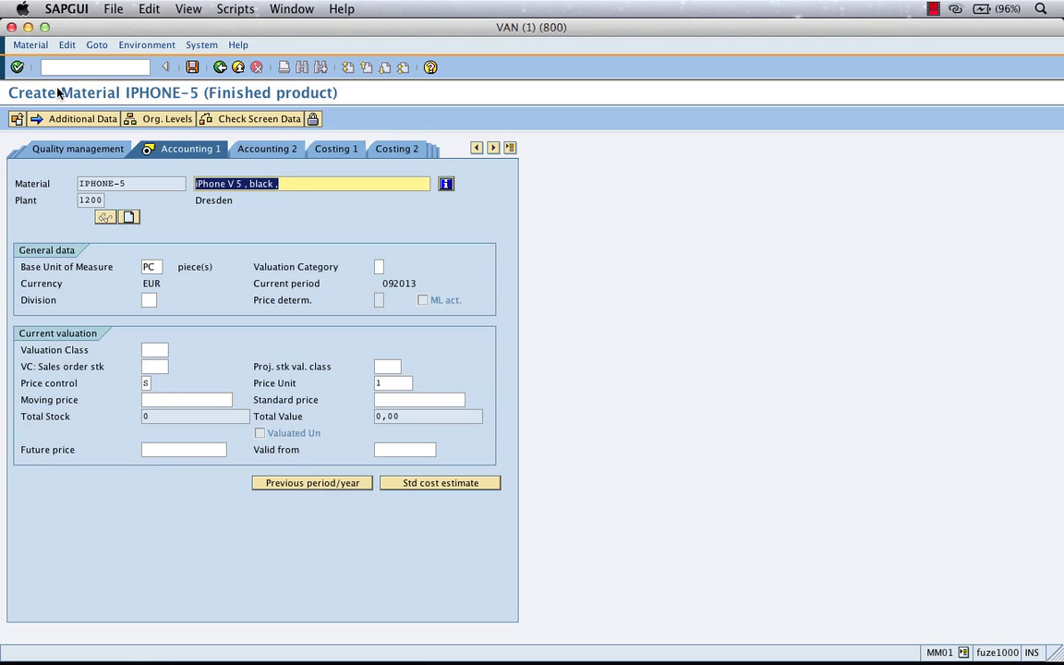
Set the valuation class to 7920 (Finished products) and highlight Standard price among the price control indicators
click(157, 351)
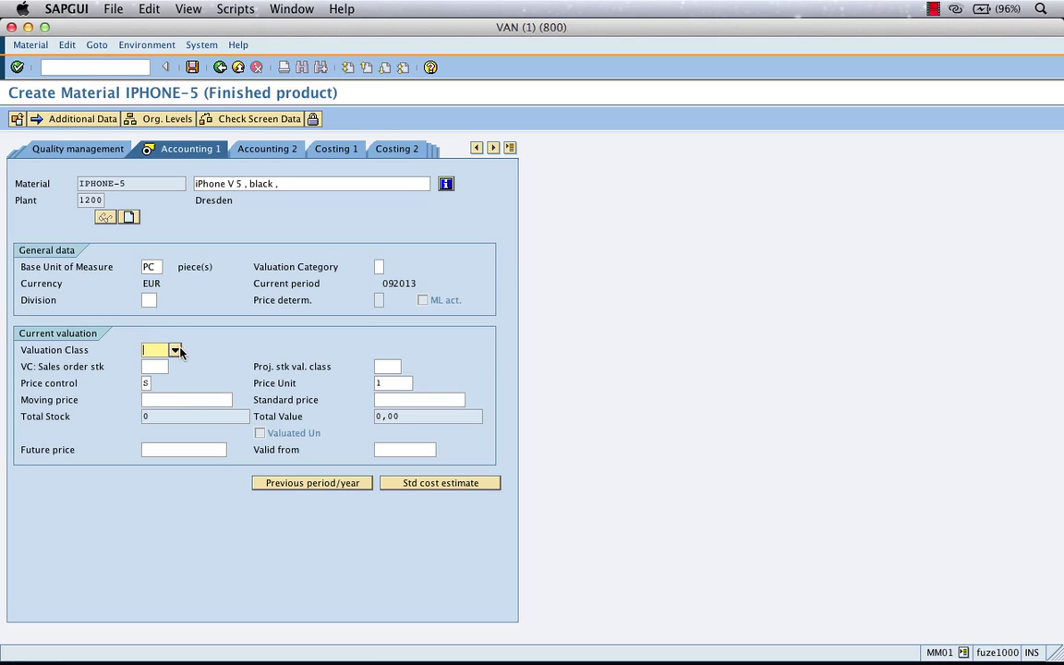
key(F4)
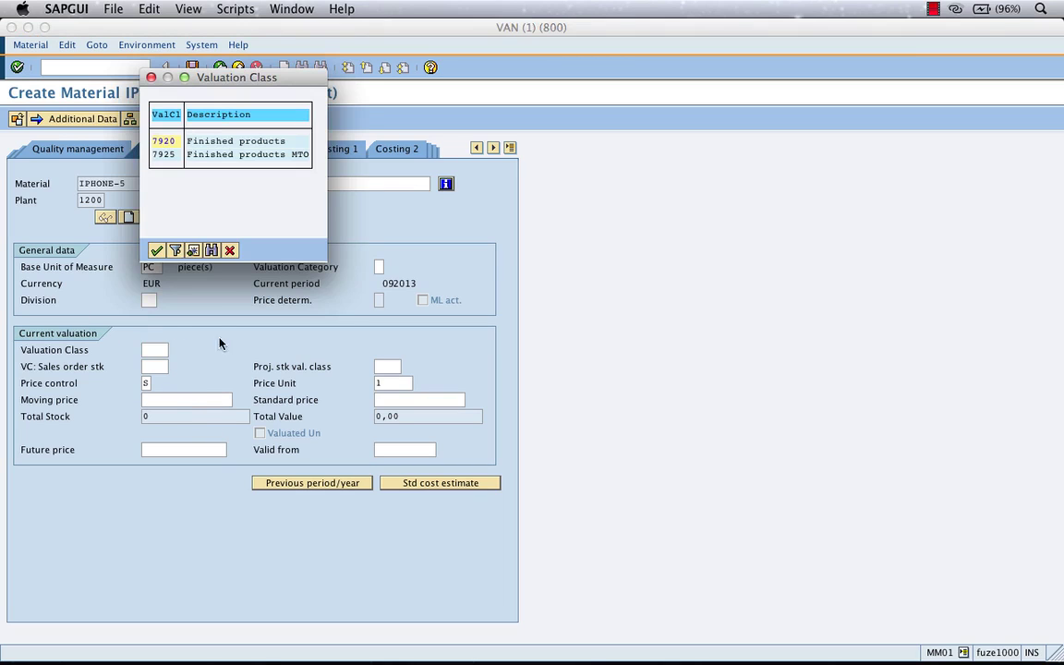
double_click(163, 140)
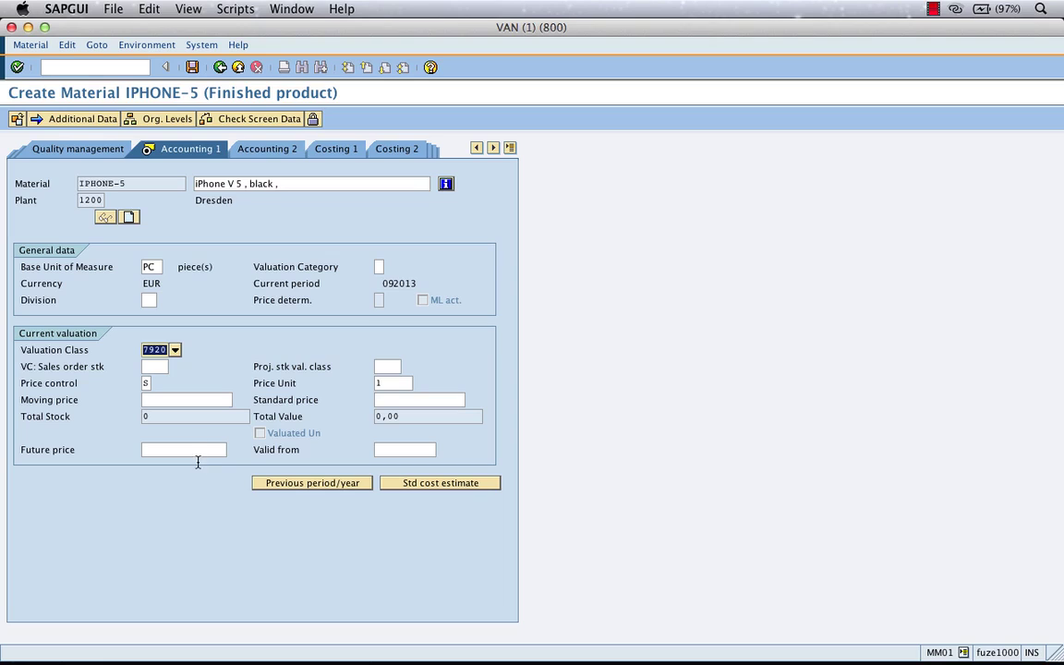
click(148, 383)
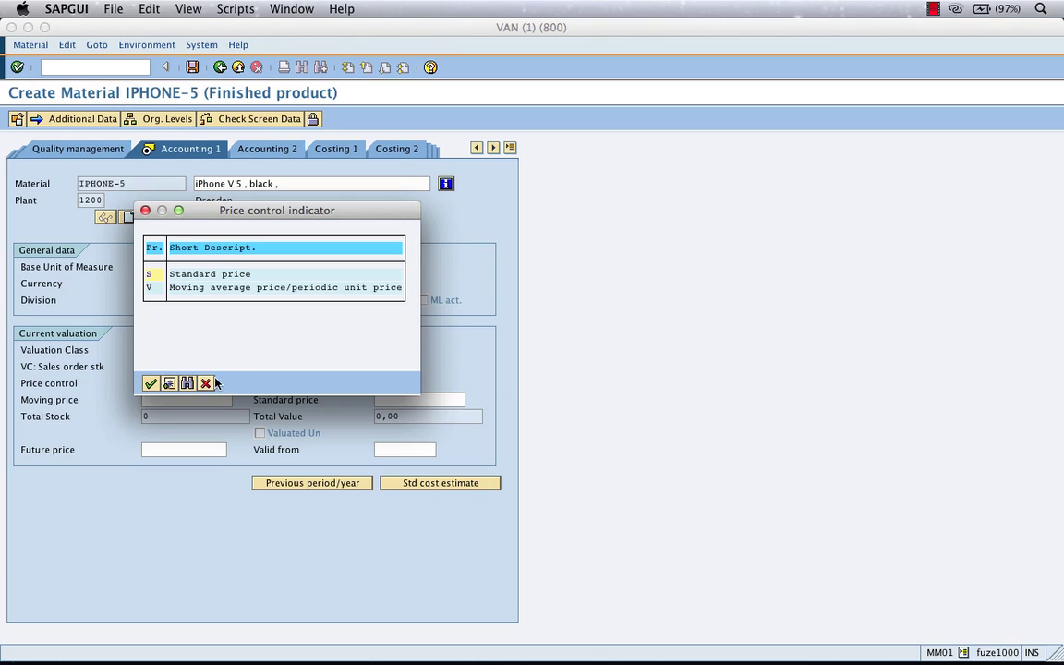
click(205, 275)
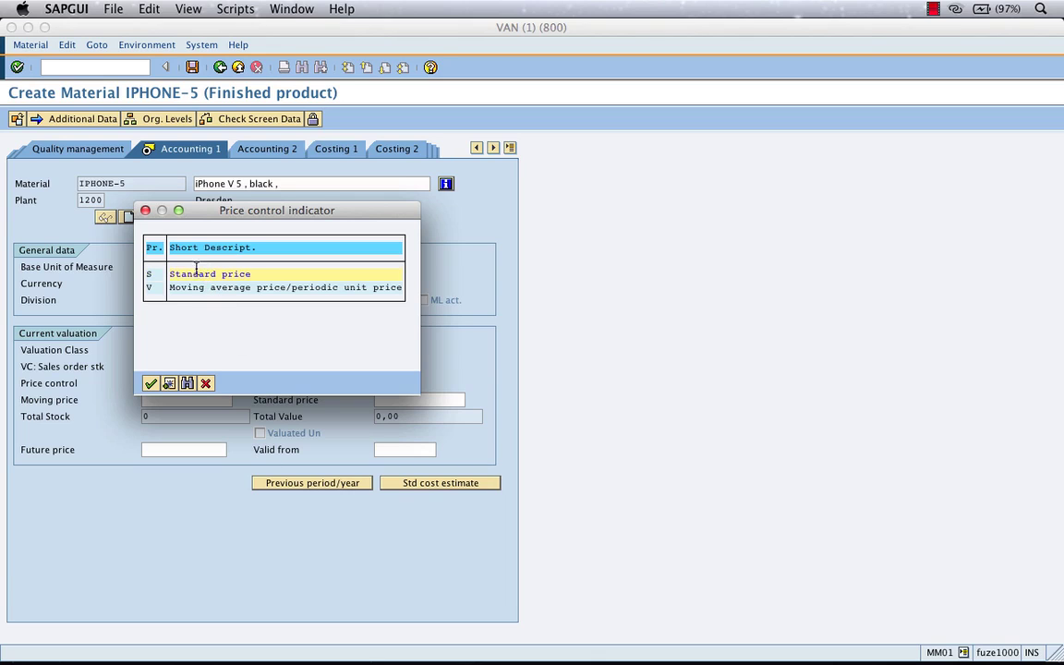
Switch to the whiteboard and handwrite an underlined "Valuation" heading in the blank area beside the Materials sketch
key(super+Tab)
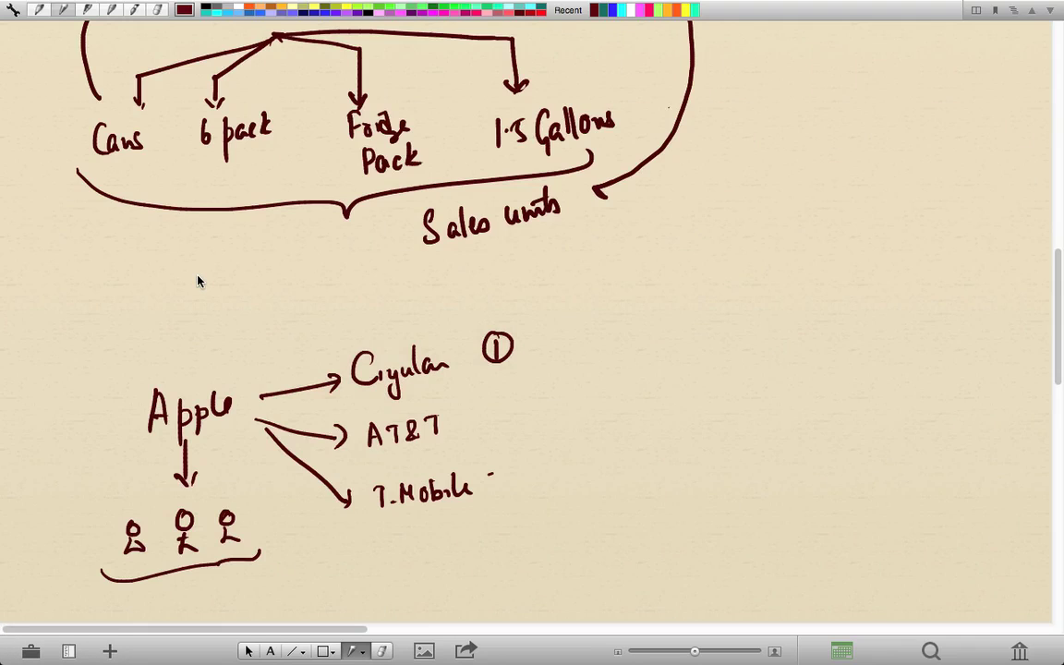
scroll(197, 277, down, 5)
scroll(197, 275, up, 5)
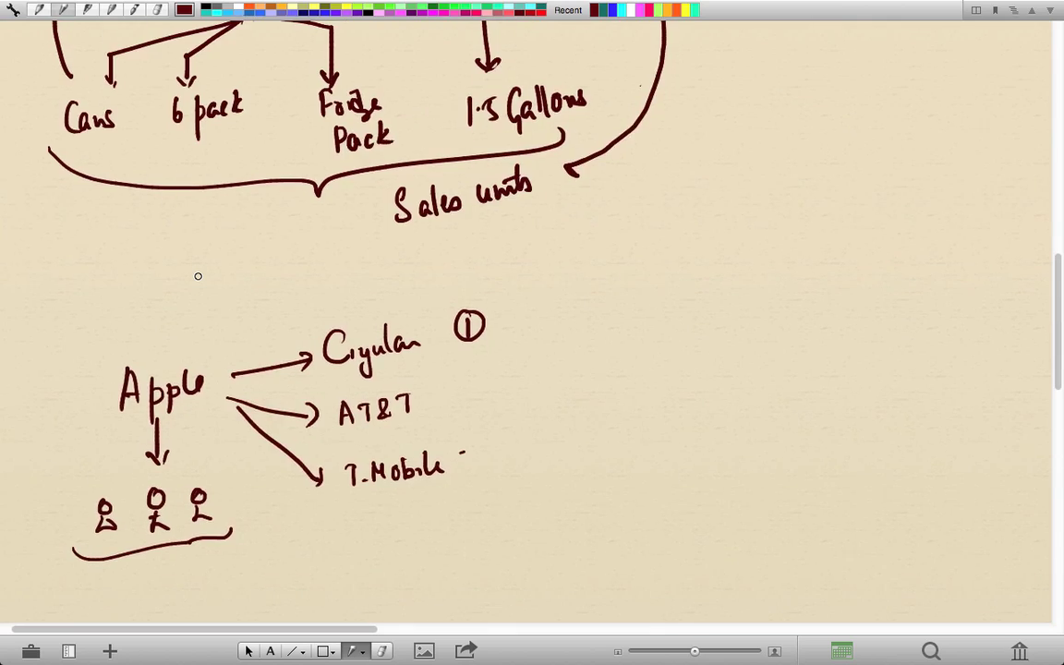
scroll(197, 275, up, 10)
scroll(197, 276, right, 3)
scroll(198, 275, up, 12)
scroll(198, 275, right, 7)
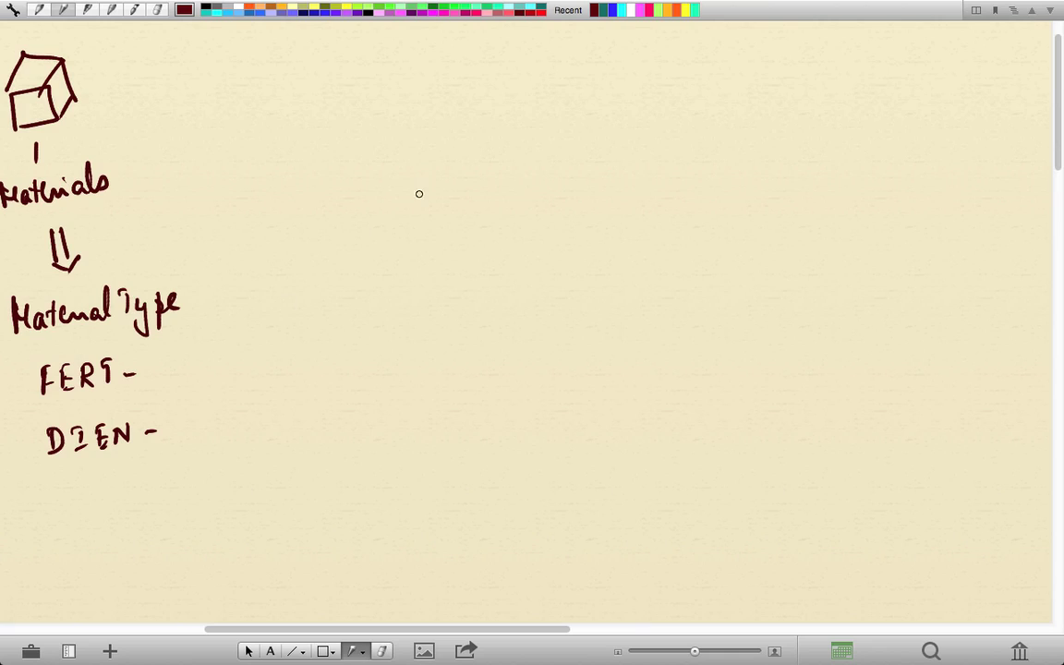
mouse_move(520, 76)
mouse_down()
mouse_move(531, 113)
mouse_move(660, 100)
mouse_up()
drag(497, 139, 708, 126)
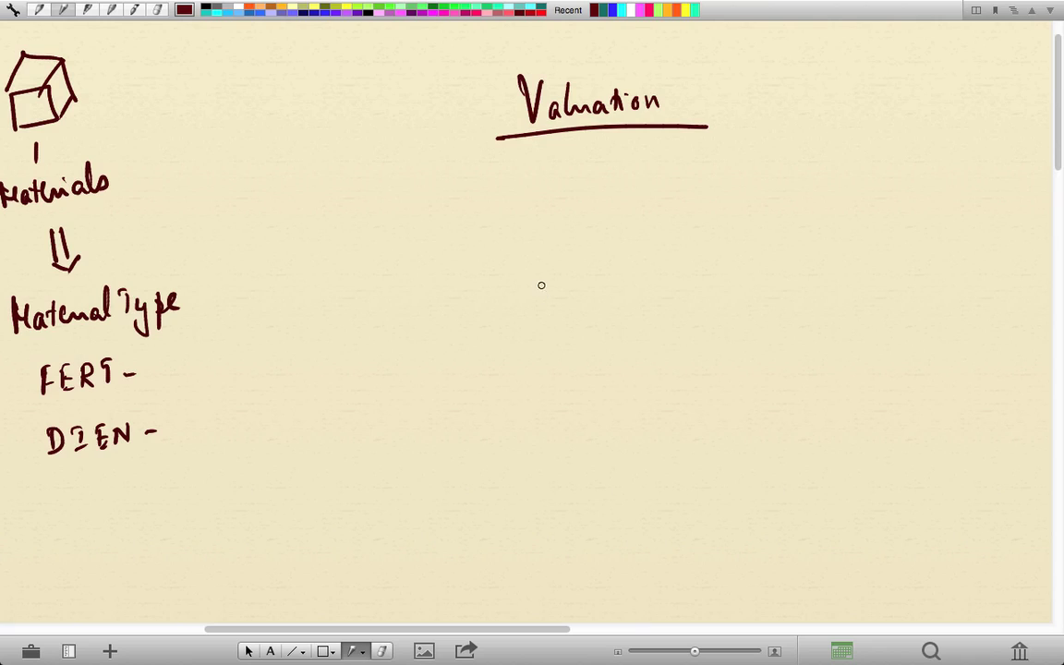
Sketch a house in perspective with a pitched roof below the Valuation heading
drag(485, 235, 486, 272)
drag(480, 231, 550, 259)
drag(482, 268, 549, 261)
mouse_move(472, 231)
mouse_down()
mouse_move(504, 186)
mouse_move(569, 222)
mouse_up()
drag(508, 190, 595, 150)
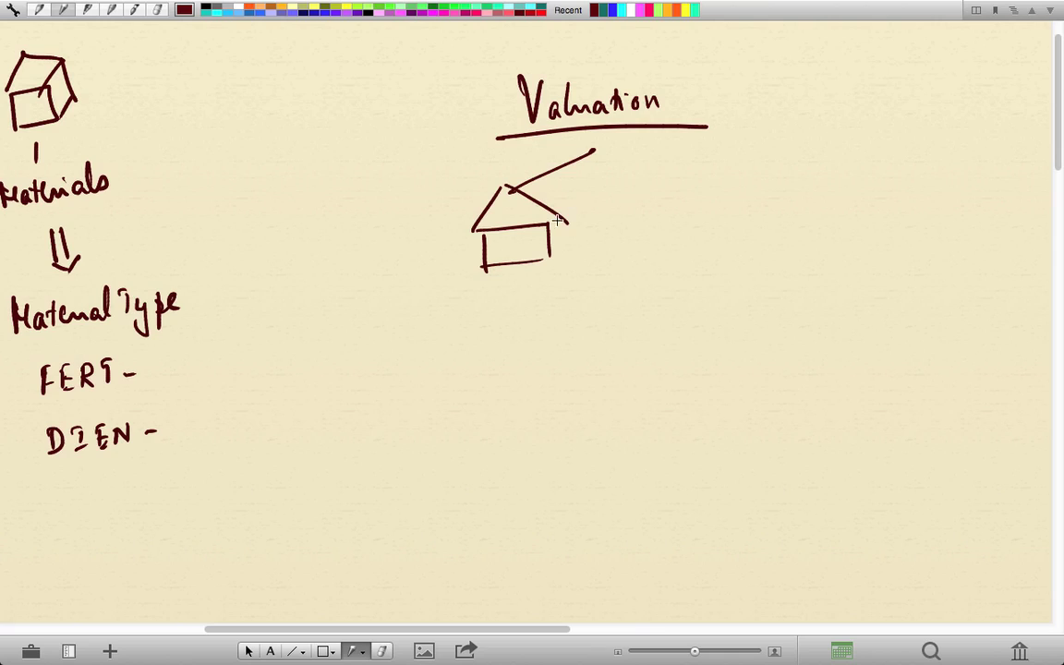
drag(562, 222, 621, 183)
drag(554, 252, 629, 218)
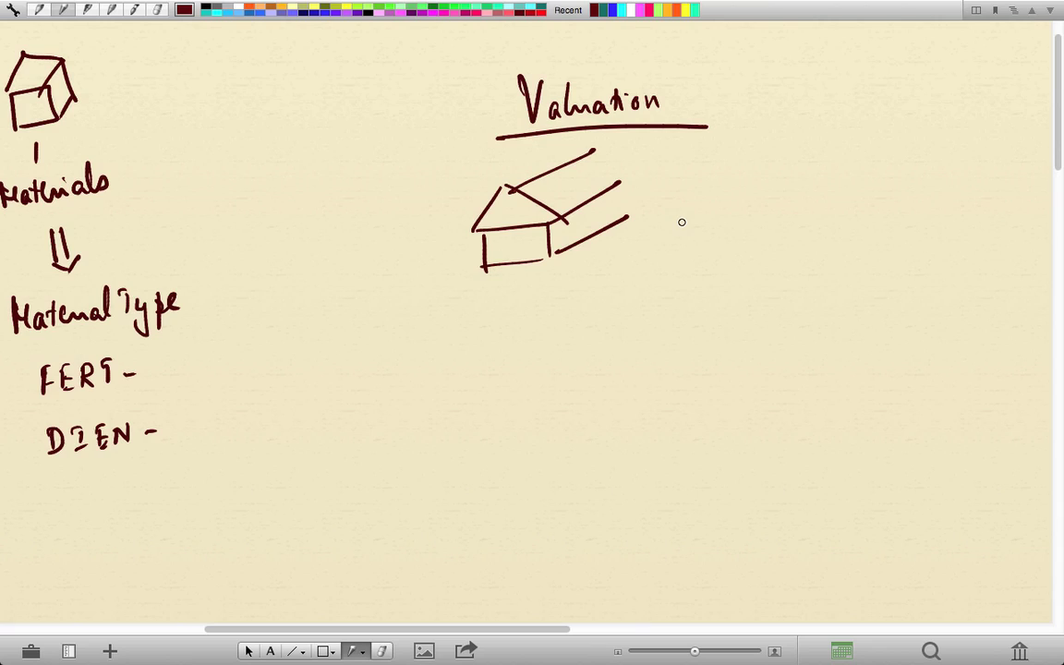
Beside the house, handwrite circled items 1 "House" and 2 "Inventory", with an arrow from Inventory to "Freeze"
drag(682, 217, 681, 218)
mouse_move(683, 223)
mouse_down()
mouse_move(682, 237)
mouse_move(721, 237)
mouse_up()
drag(710, 226, 721, 225)
mouse_move(736, 221)
mouse_down()
mouse_move(739, 232)
mouse_move(760, 220)
mouse_move(766, 232)
mouse_up()
drag(776, 222, 785, 217)
mouse_move(681, 268)
mouse_down()
mouse_move(720, 264)
mouse_move(717, 286)
mouse_up()
drag(711, 288, 723, 287)
mouse_move(727, 271)
mouse_down()
mouse_move(799, 277)
mouse_move(815, 265)
mouse_move(833, 292)
mouse_move(848, 238)
mouse_move(890, 233)
mouse_up()
mouse_move(904, 217)
mouse_down()
mouse_move(899, 230)
mouse_move(924, 222)
mouse_move(968, 239)
mouse_up()
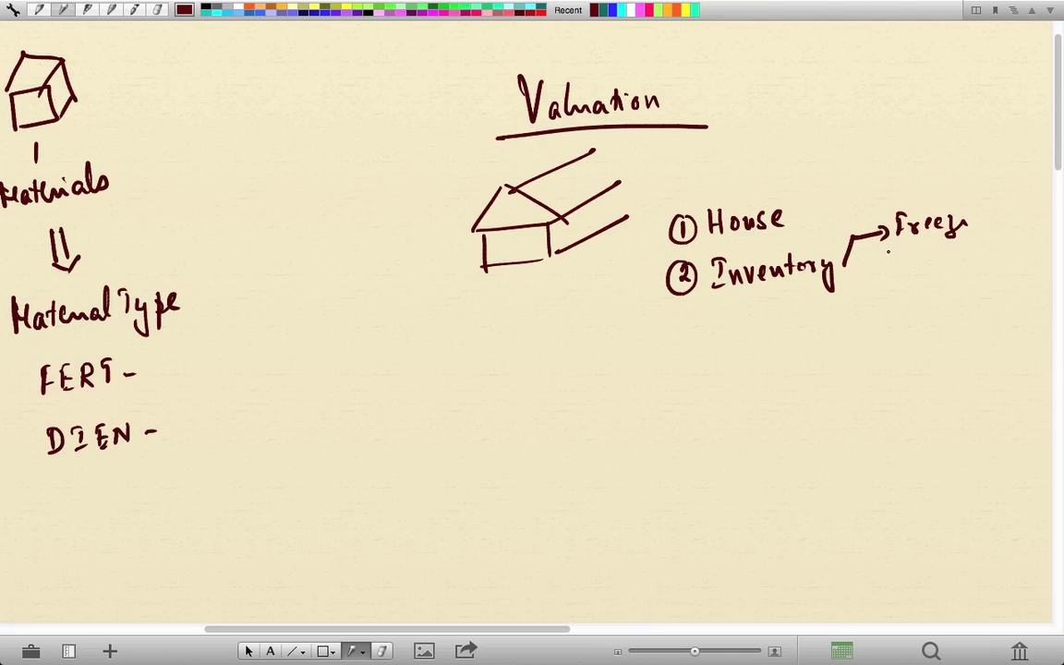
Draw a second arrow from Inventory and label it "Golf Club"
drag(844, 268, 898, 271)
drag(907, 263, 927, 245)
drag(943, 247, 936, 283)
drag(930, 261, 955, 268)
mouse_move(966, 246)
mouse_down()
mouse_move(967, 267)
mouse_move(981, 266)
mouse_up()
drag(984, 246, 992, 264)
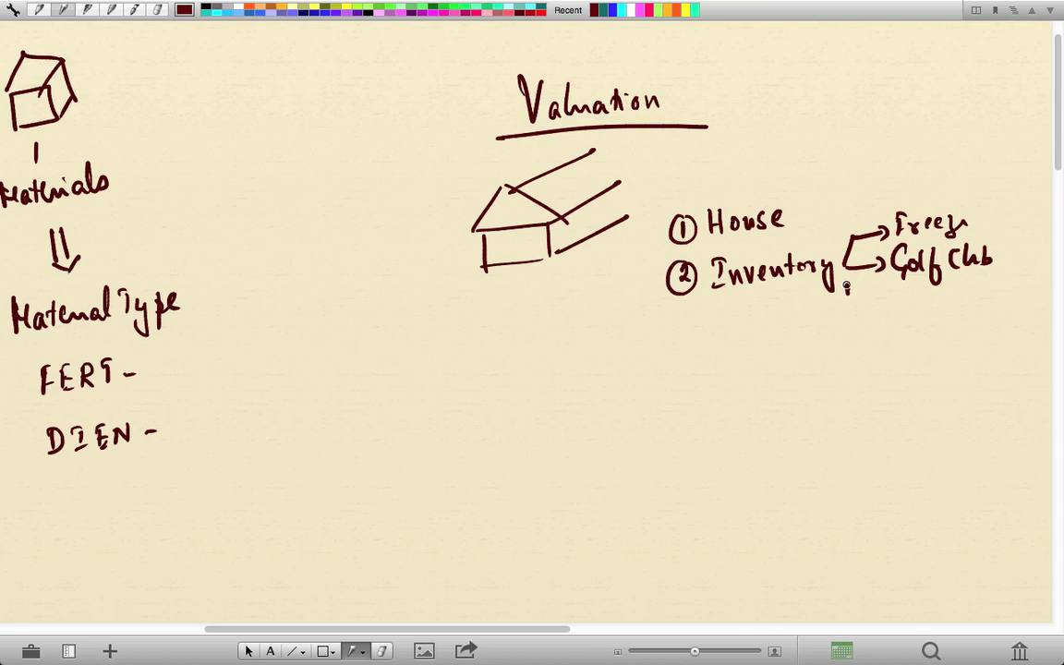
Add Inventory arrows to "Cloth" and "Car" plus one unlabelled arrow, and draw a box around Car
mouse_move(846, 287)
mouse_down()
mouse_move(907, 314)
mouse_move(944, 292)
mouse_move(951, 312)
mouse_up()
drag(961, 286, 976, 302)
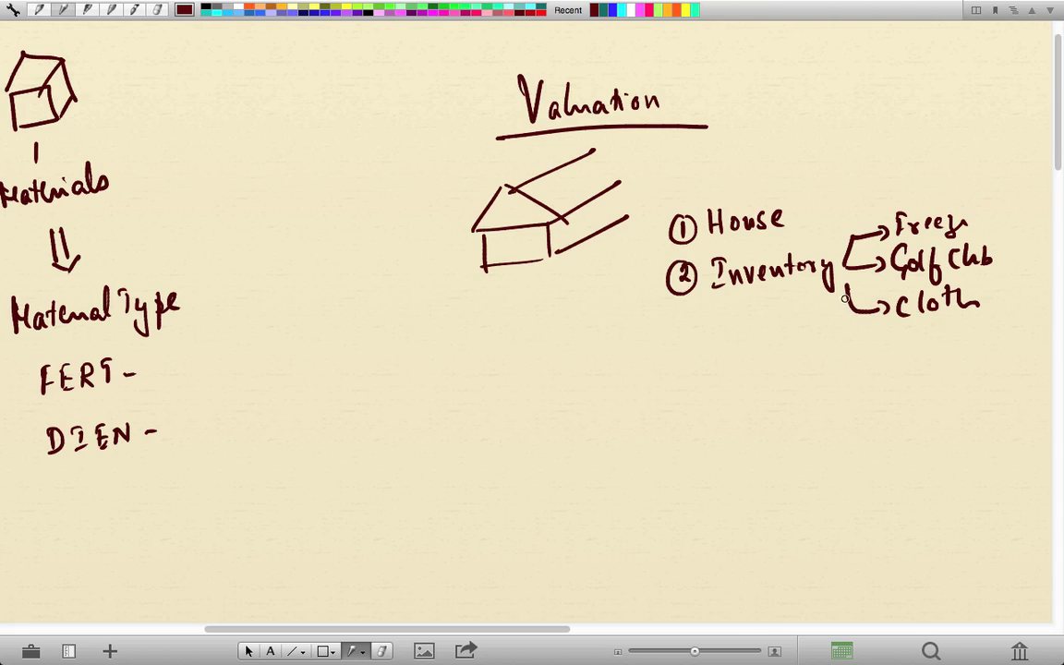
mouse_move(845, 297)
mouse_down()
mouse_move(848, 350)
mouse_move(892, 368)
mouse_move(946, 362)
mouse_move(896, 415)
mouse_up()
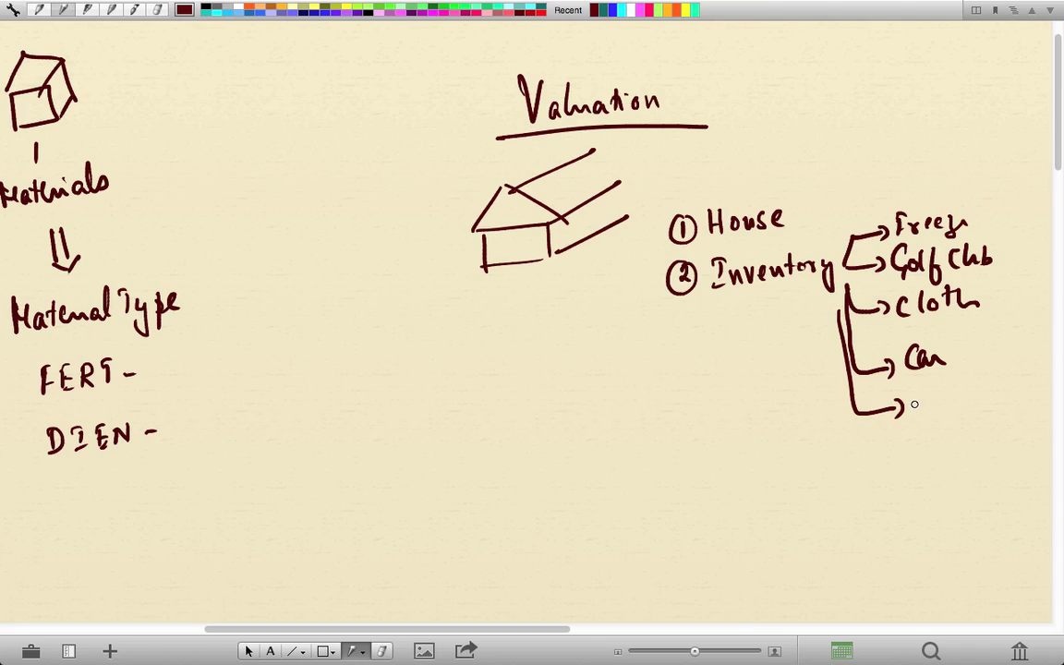
mouse_move(898, 381)
mouse_down()
mouse_move(963, 382)
mouse_move(898, 347)
mouse_move(898, 386)
mouse_up()
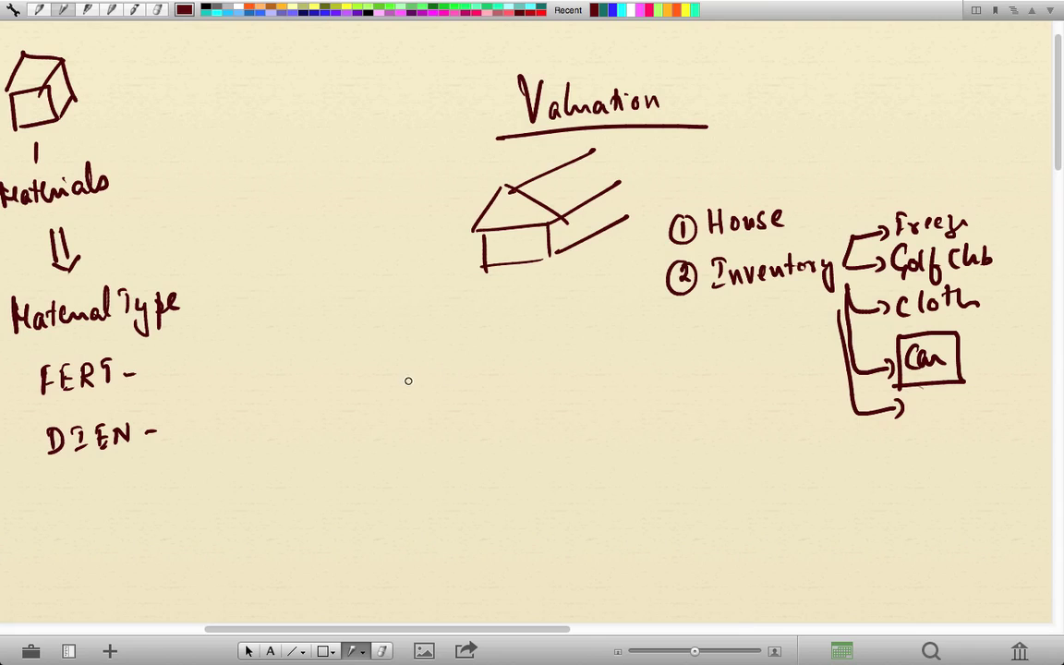
Handwrite the list "Panel", "Case" and "Audio" below the house sketch, followed by three short lines for further items
drag(409, 372, 471, 395)
mouse_move(422, 422)
mouse_down()
mouse_move(444, 442)
mouse_move(468, 436)
mouse_up()
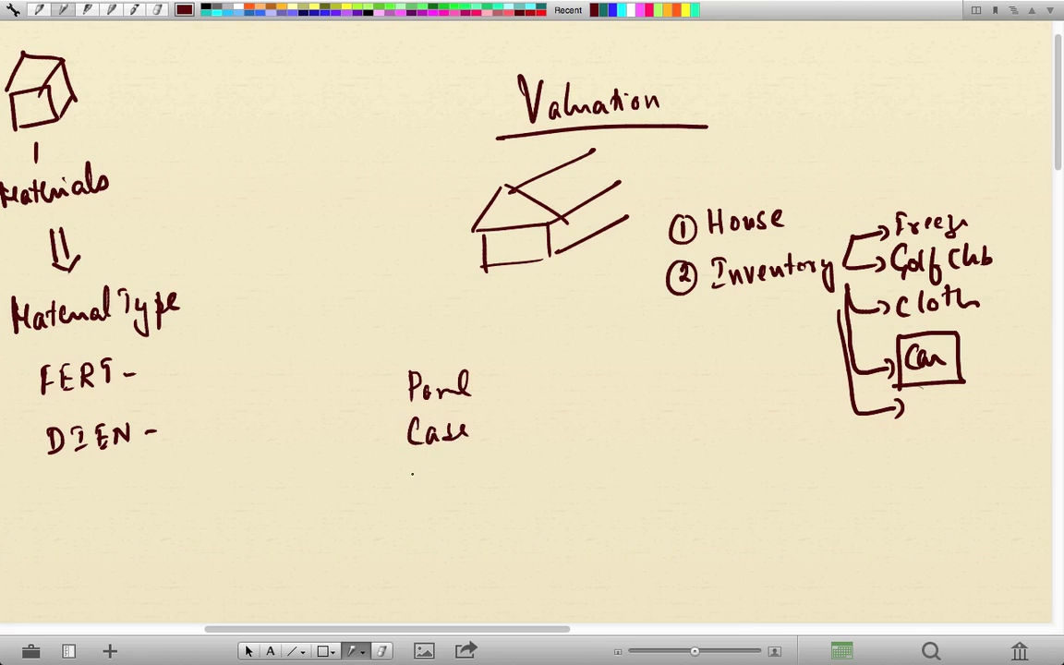
drag(412, 474, 474, 473)
drag(419, 517, 443, 515)
mouse_move(420, 528)
mouse_down()
mouse_move(436, 527)
mouse_move(435, 546)
mouse_up()
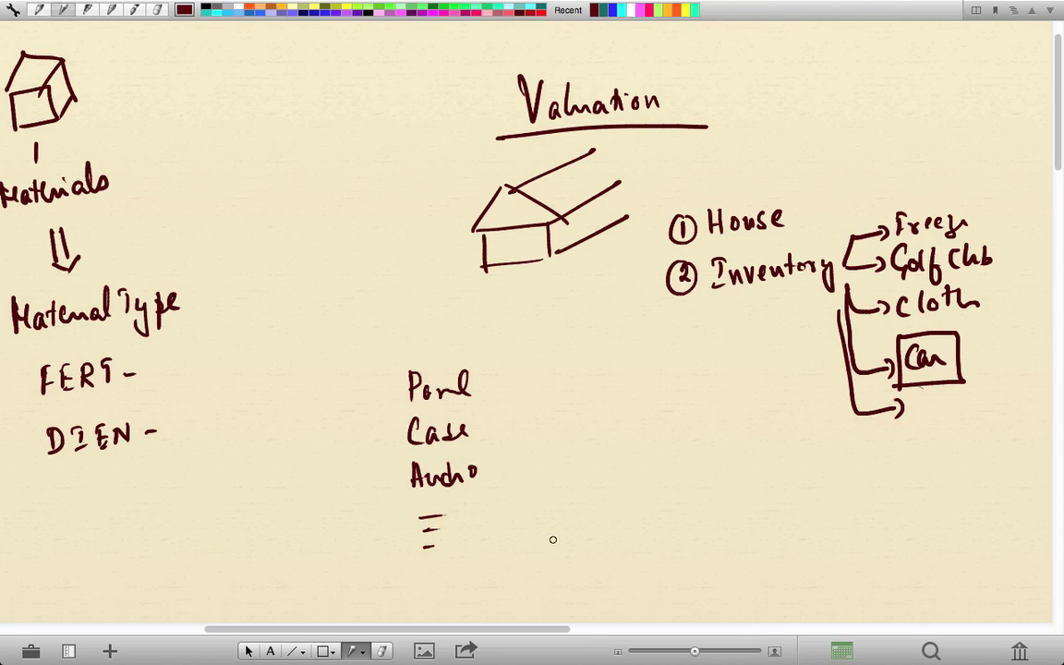
Draw arrows from Panel and Case and handwrite their prices, "12 $" for Panel and "10 $" for Case
mouse_move(492, 384)
mouse_down()
mouse_move(533, 381)
mouse_move(523, 387)
mouse_up()
mouse_move(559, 368)
mouse_down()
mouse_move(561, 386)
mouse_move(599, 393)
mouse_up()
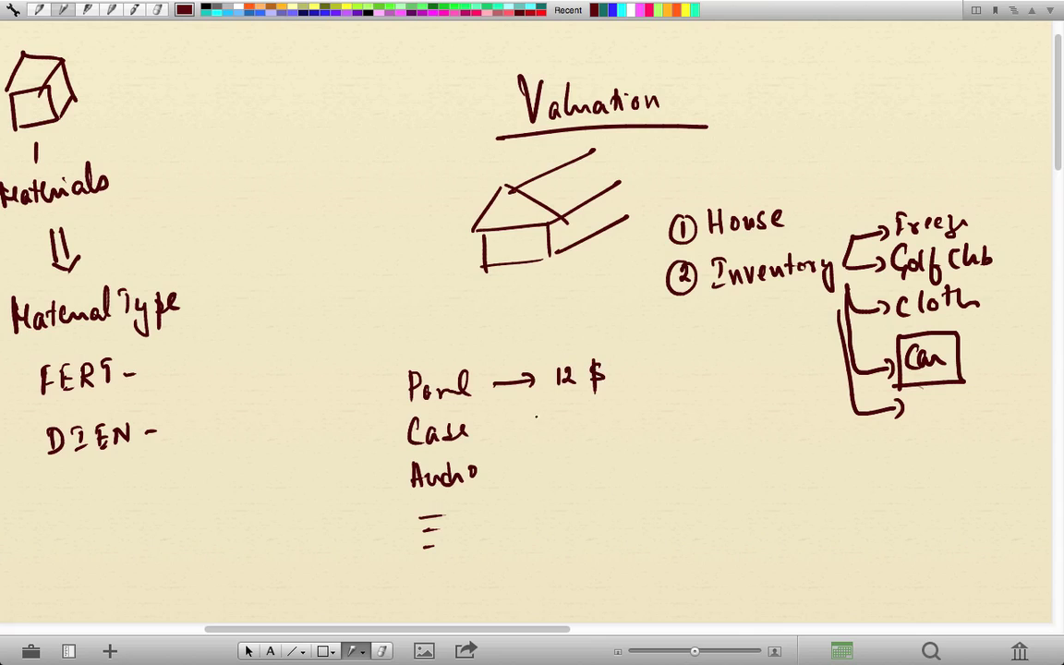
drag(502, 425, 518, 424)
mouse_move(523, 418)
mouse_down()
mouse_move(527, 431)
mouse_move(570, 430)
mouse_move(581, 414)
mouse_move(597, 429)
mouse_up()
drag(602, 404, 602, 434)
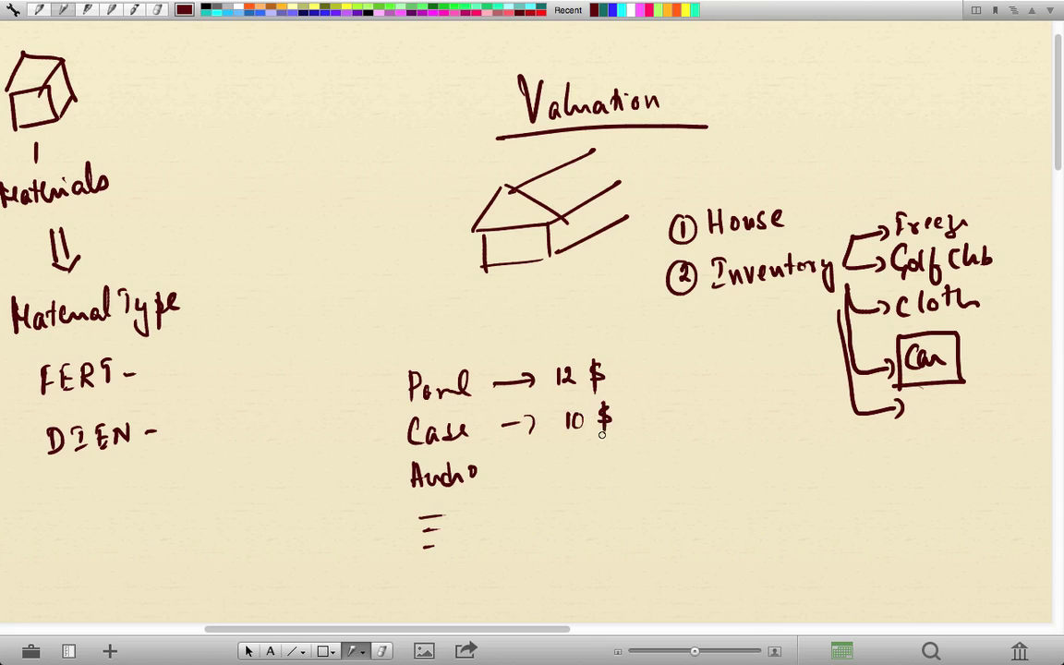
Add arrows after both prices to the handwritten quantity "100,000", and circle Panel's 12
mouse_move(625, 373)
mouse_down()
mouse_move(651, 373)
mouse_move(647, 381)
mouse_up()
mouse_move(674, 363)
mouse_down()
mouse_move(675, 381)
mouse_move(688, 366)
mouse_move(702, 381)
mouse_move(736, 363)
mouse_up()
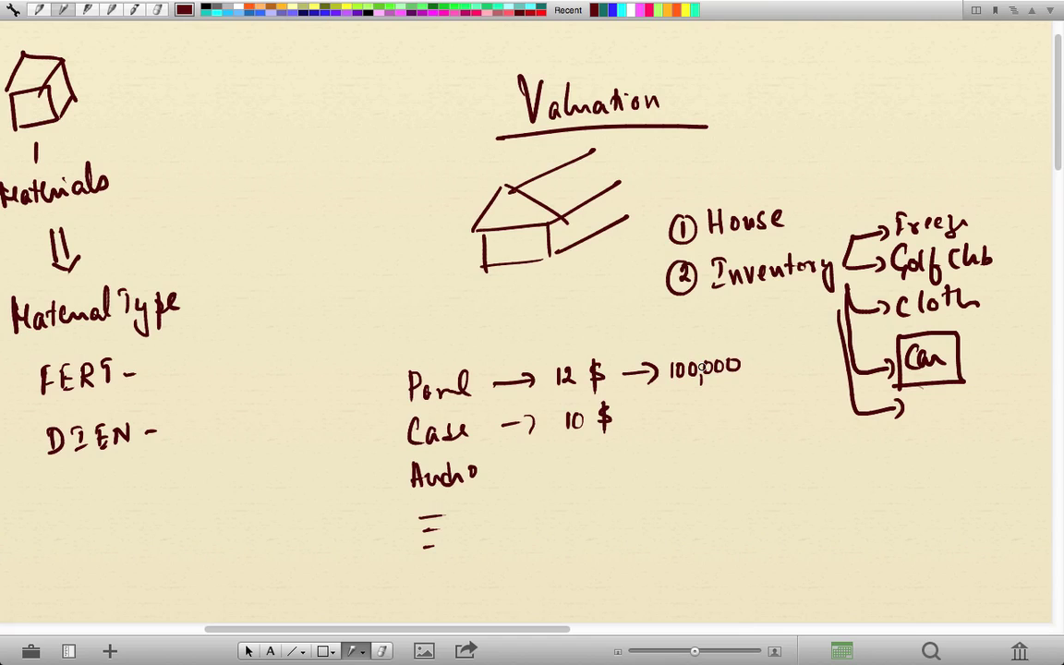
drag(625, 420, 648, 420)
mouse_move(640, 413)
mouse_down()
mouse_move(641, 428)
mouse_move(673, 427)
mouse_move(684, 412)
mouse_up()
drag(697, 410, 696, 409)
drag(705, 417, 725, 411)
drag(739, 407, 742, 407)
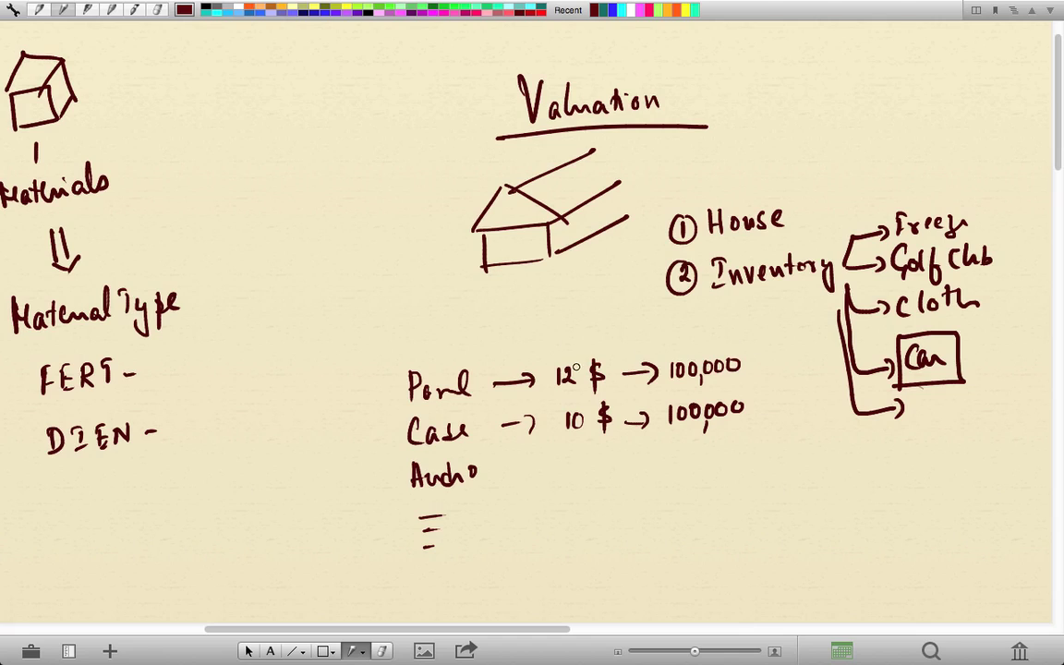
mouse_move(571, 355)
mouse_down()
mouse_move(552, 382)
mouse_move(565, 379)
mouse_up()
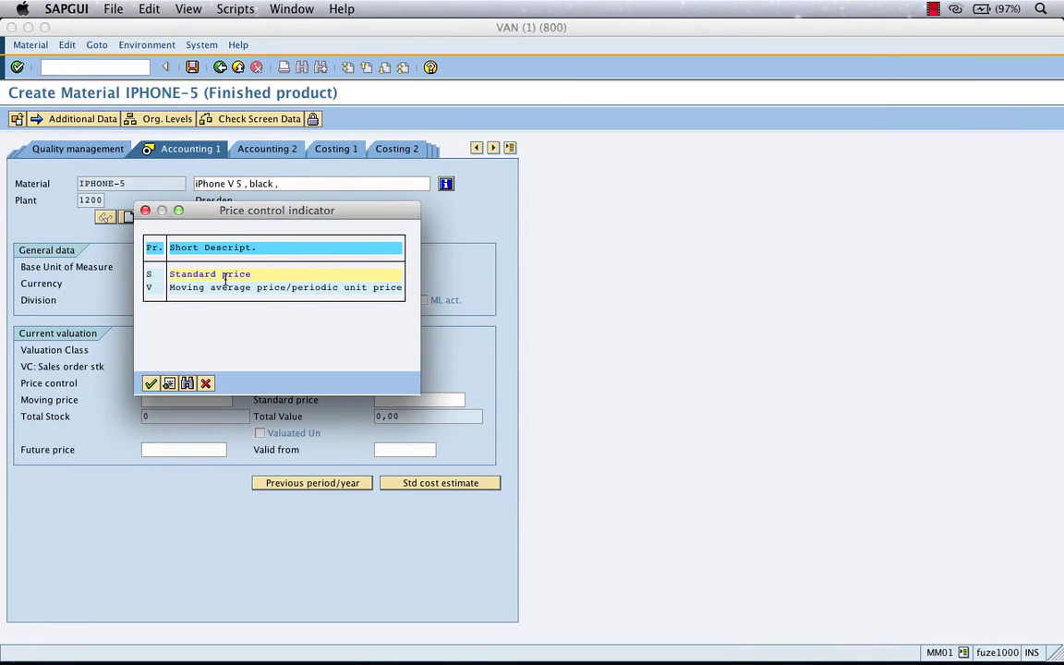
In SAP, choose price control S for the material and enter a standard price of 12
click(242, 289)
click(154, 386)
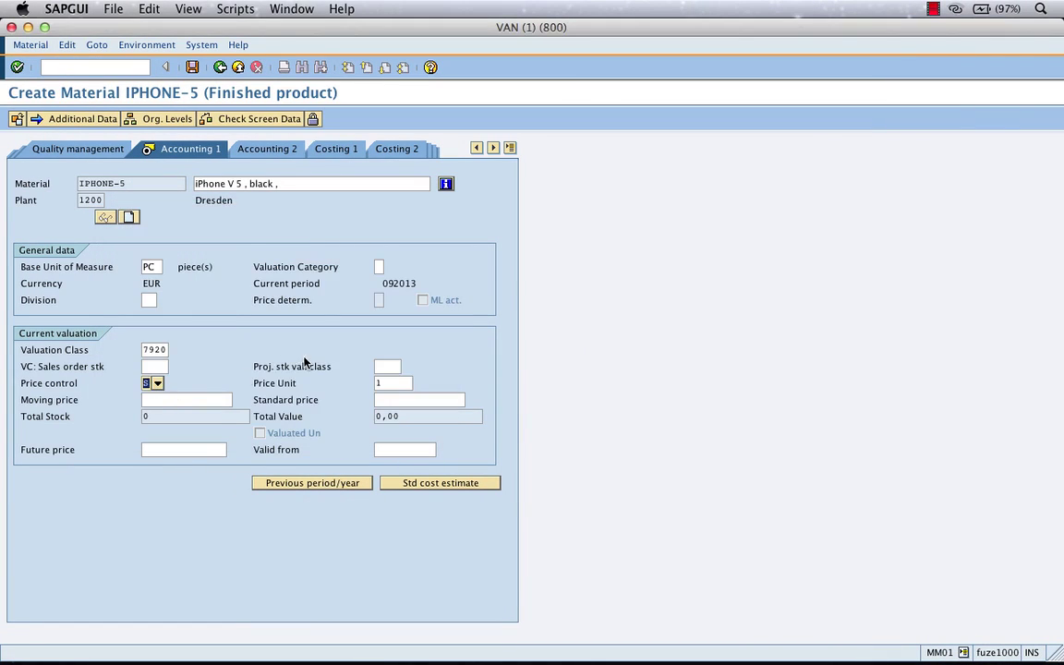
click(390, 399)
text(12)
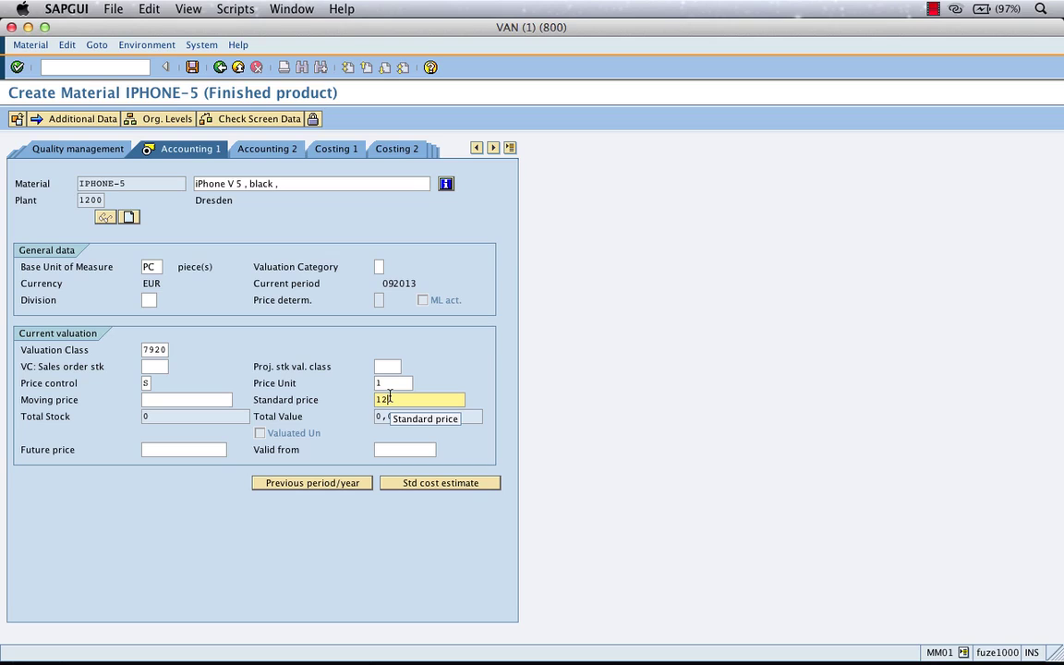
Switch to the whiteboard and draw three arrows fanning out from Panel towards the Material Type notes
key(super+Tab)
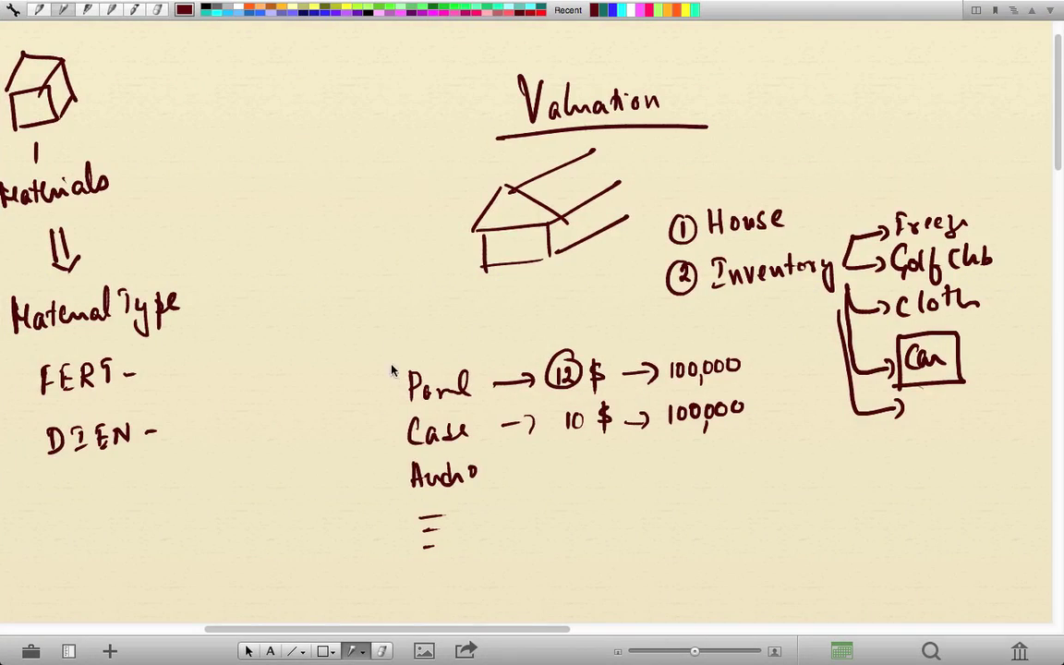
mouse_move(389, 372)
mouse_down()
mouse_move(338, 323)
mouse_move(340, 344)
mouse_up()
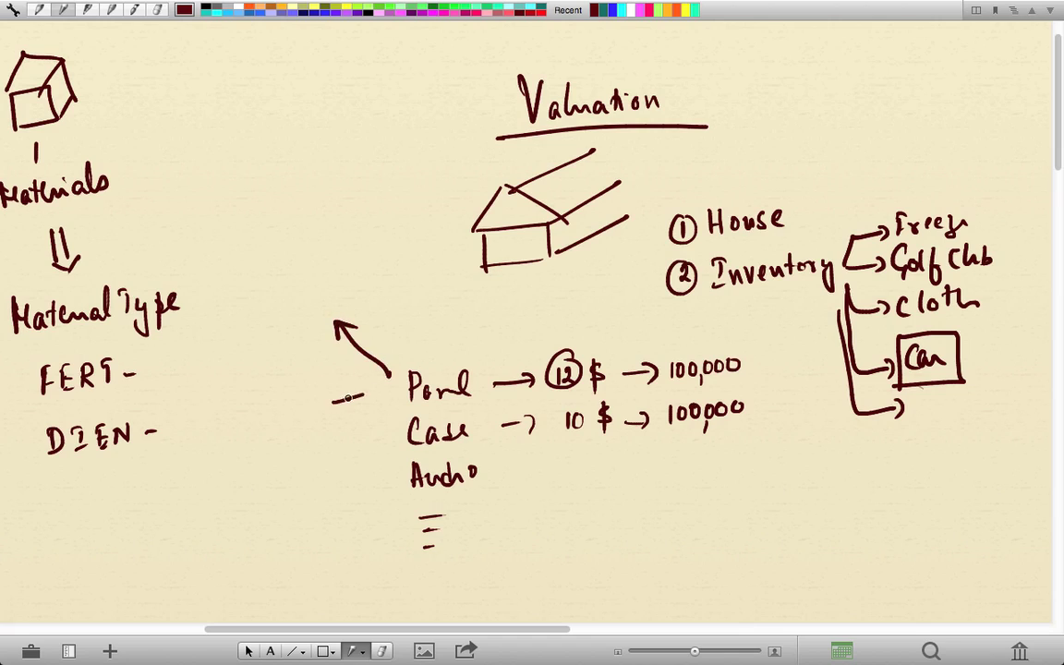
drag(411, 377, 331, 399)
mouse_move(330, 400)
mouse_down()
mouse_move(352, 408)
mouse_move(323, 473)
mouse_move(336, 467)
mouse_up()
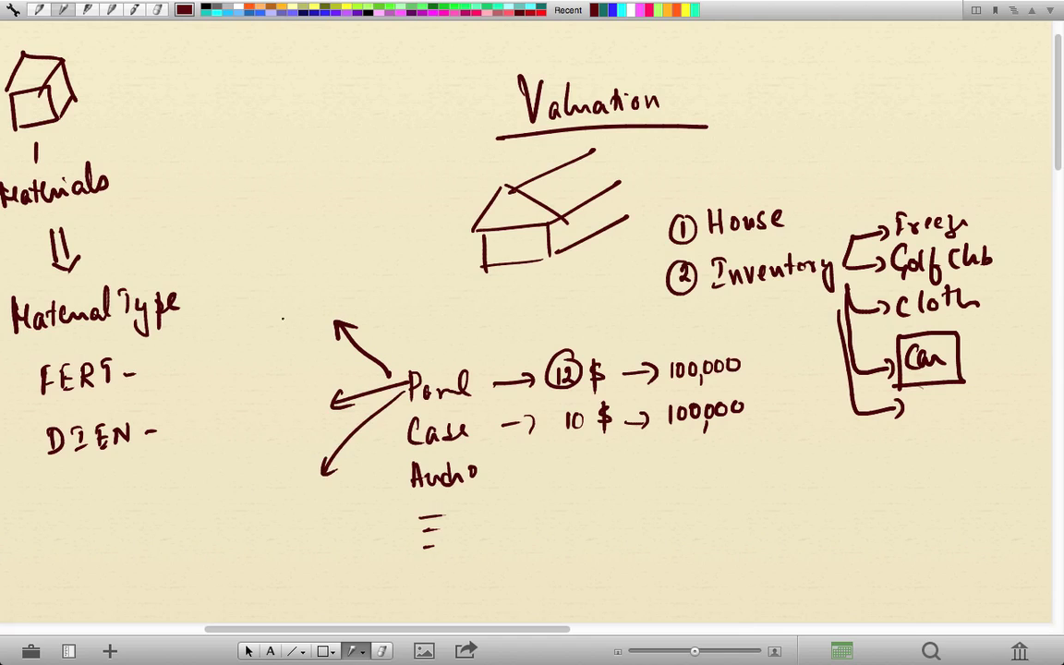
Label the three Panel arrows with circled 1, 2 and 3 and the prices 10, 8 and 13 respectively
mouse_move(282, 308)
mouse_down()
mouse_move(288, 334)
mouse_move(282, 308)
mouse_up()
mouse_move(369, 316)
mouse_down()
mouse_move(368, 329)
mouse_move(380, 317)
mouse_up()
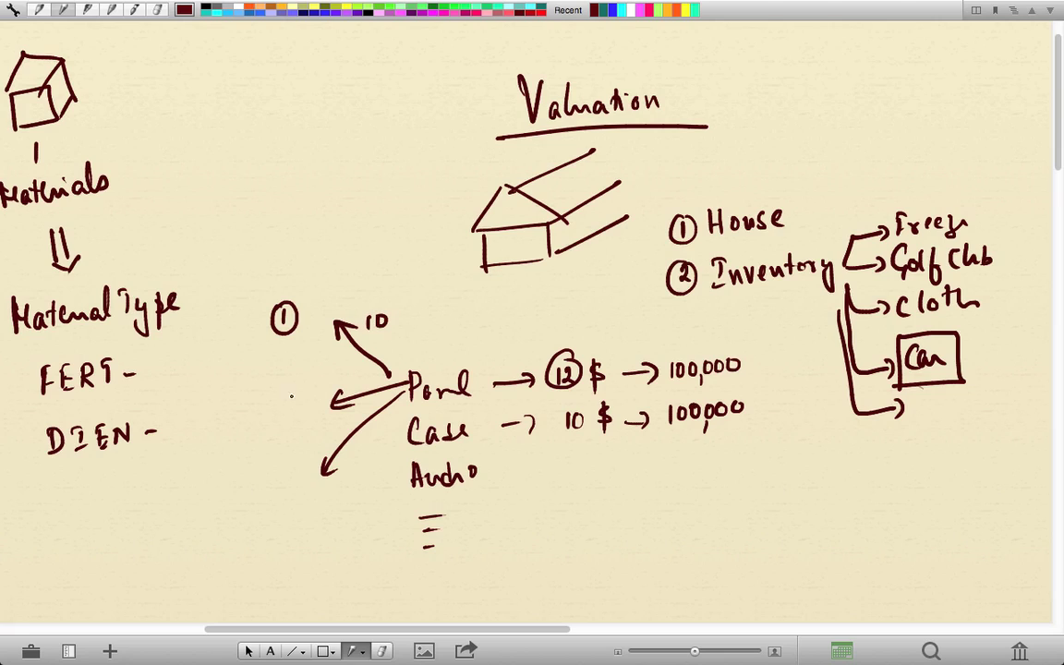
click(276, 407)
mouse_move(263, 398)
mouse_down()
mouse_move(275, 408)
mouse_move(274, 391)
mouse_up()
drag(343, 375, 344, 389)
mouse_move(289, 487)
mouse_down()
mouse_move(287, 508)
mouse_move(285, 485)
mouse_up()
drag(349, 468, 355, 487)
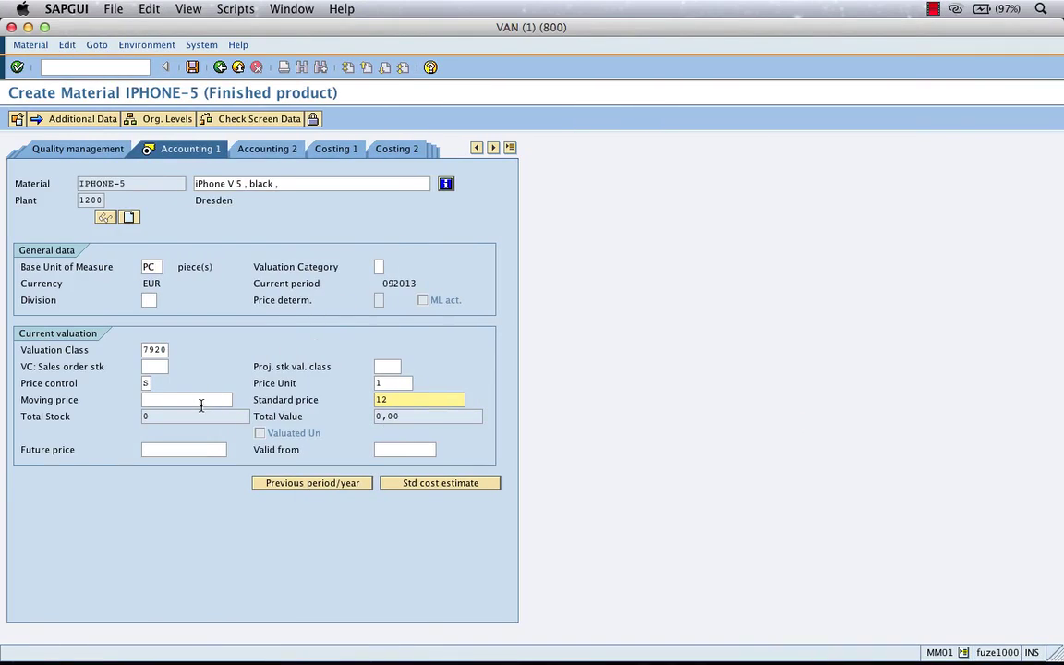
In SAP, choose S (Standard price) as the material's price control indicator
click(146, 385)
click(158, 385)
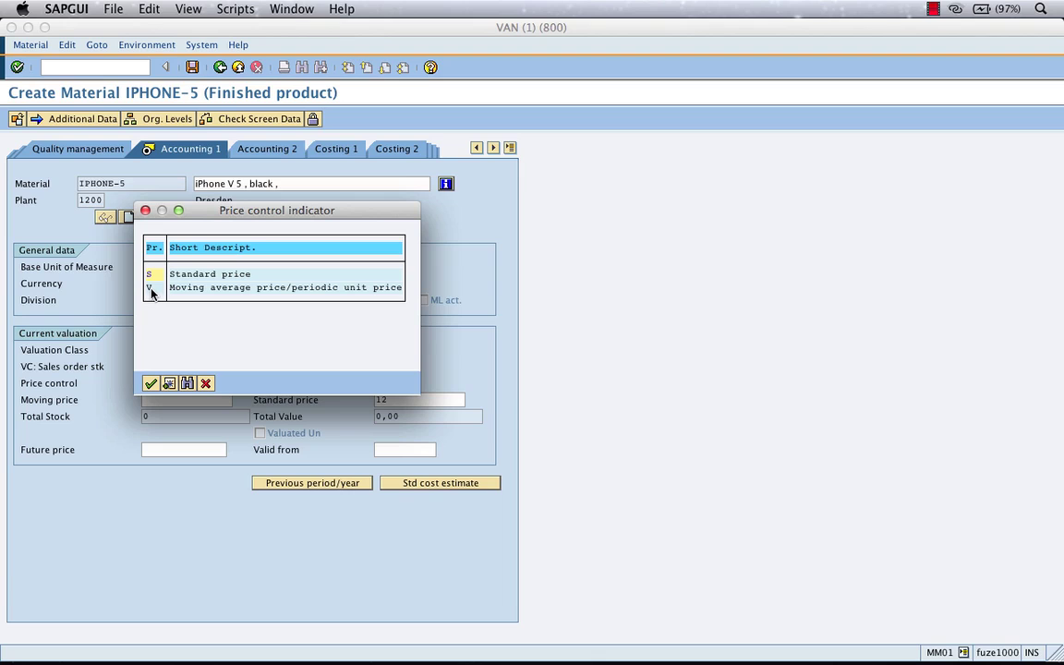
double_click(151, 273)
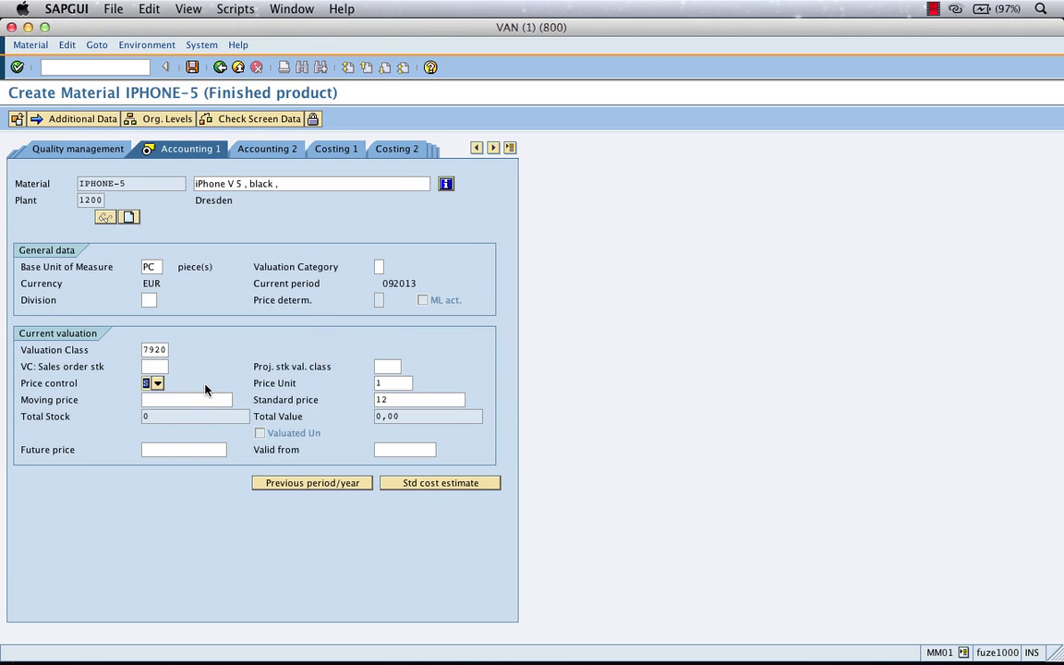
Switch to the whiteboard and draw a short stroke towards the circled 12 beside Panel
key(ctrl+Right)
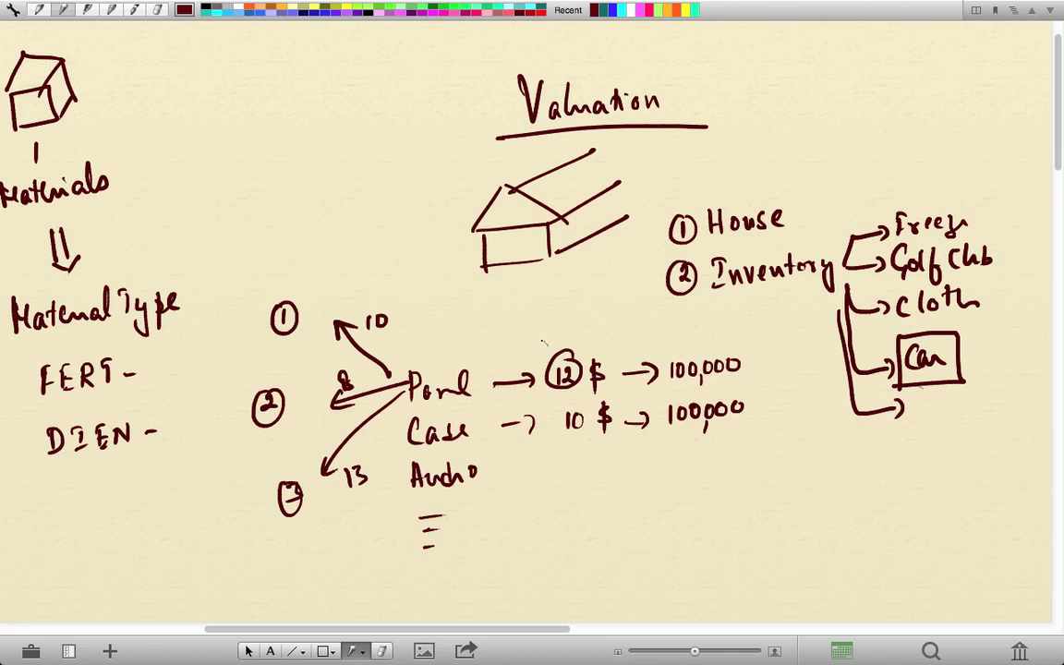
drag(540, 338, 553, 362)
Switch back to SAP, set the standard price to 200 and save the data for material IPHONE-5
key(ctrl+Left)
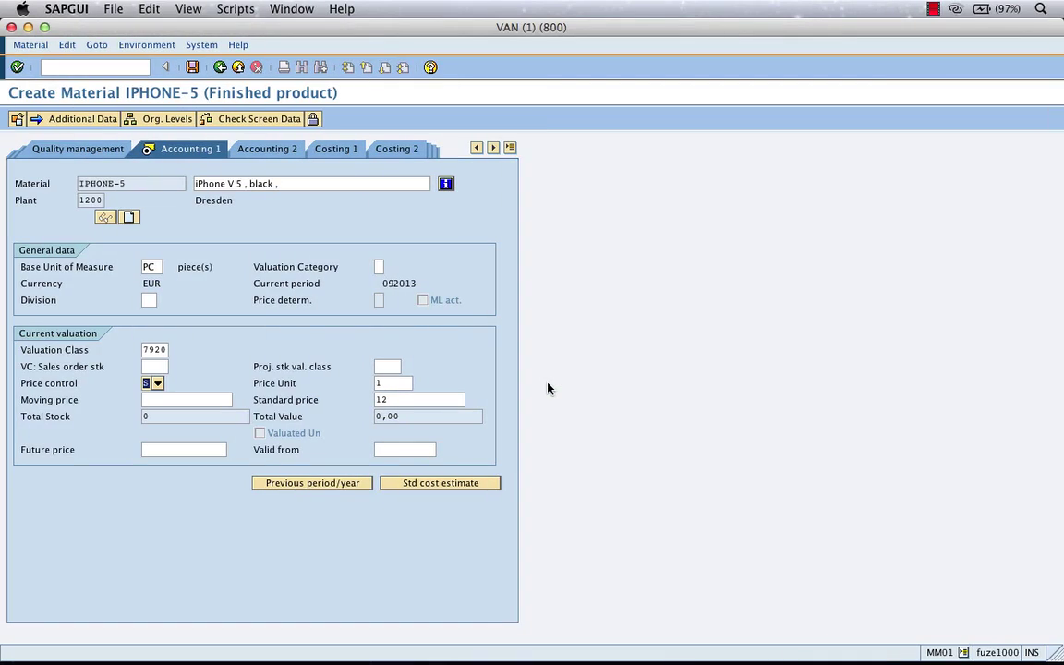
drag(390, 400, 339, 403)
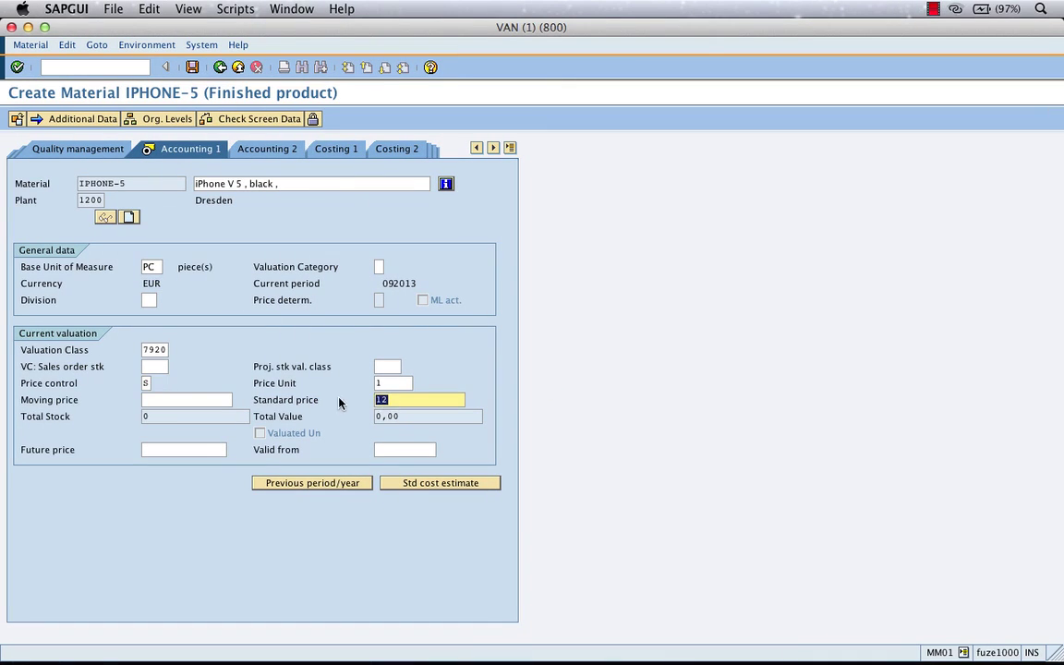
text(200)
click(147, 382)
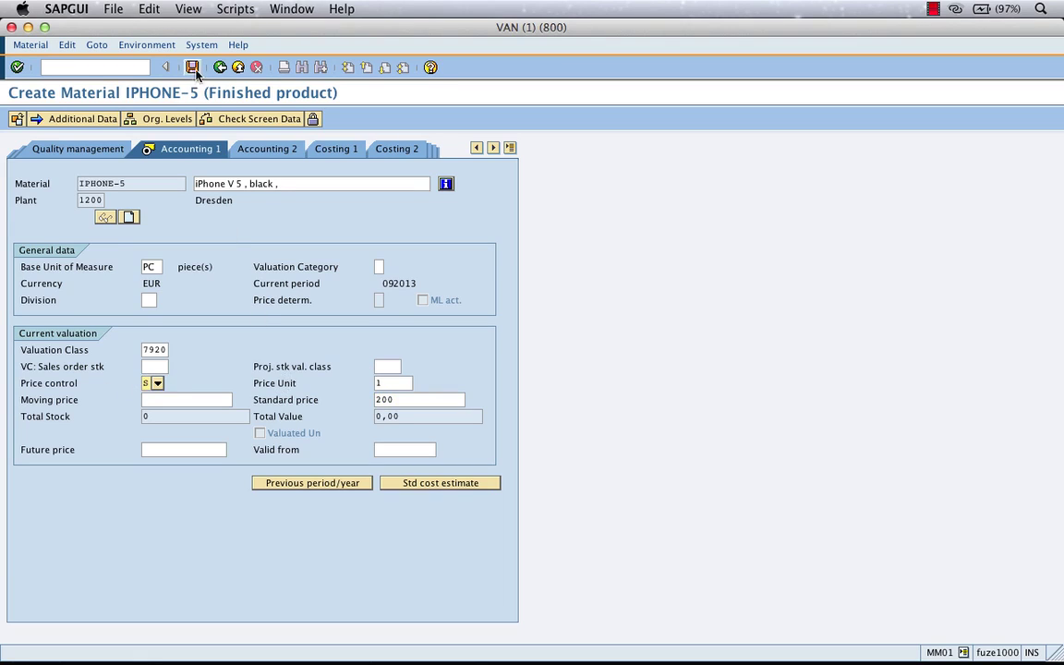
click(17, 68)
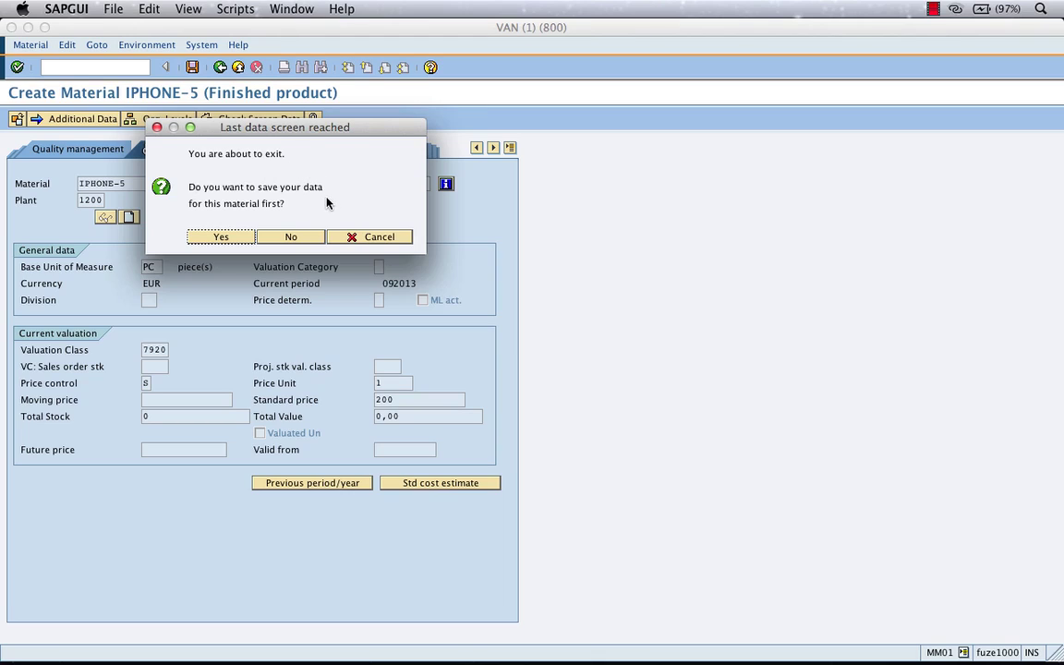
click(219, 238)
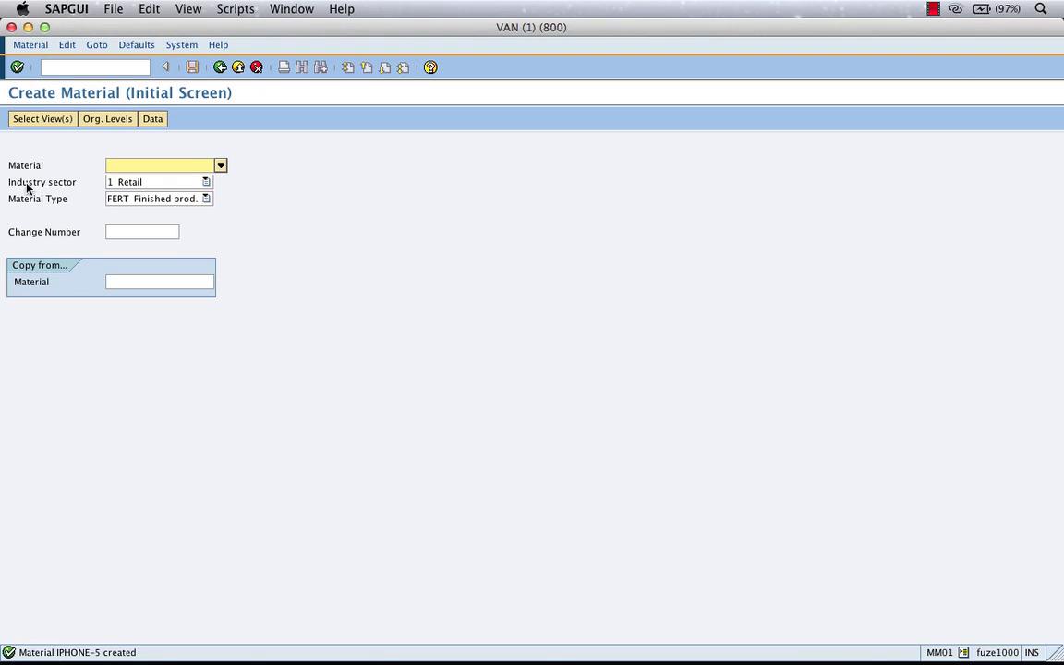
click(932, 11)
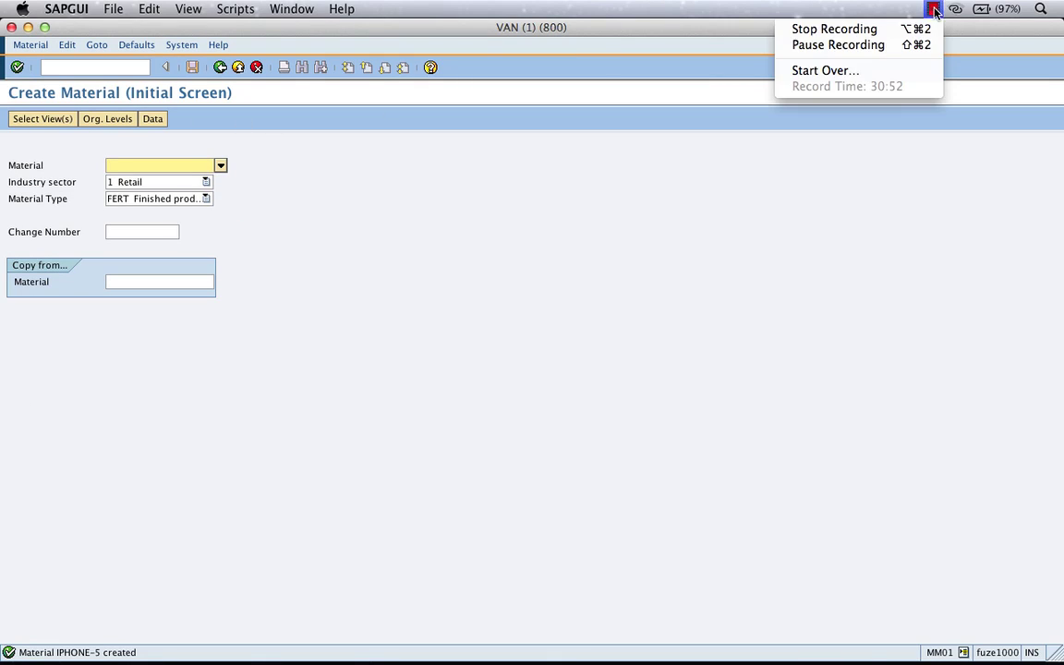